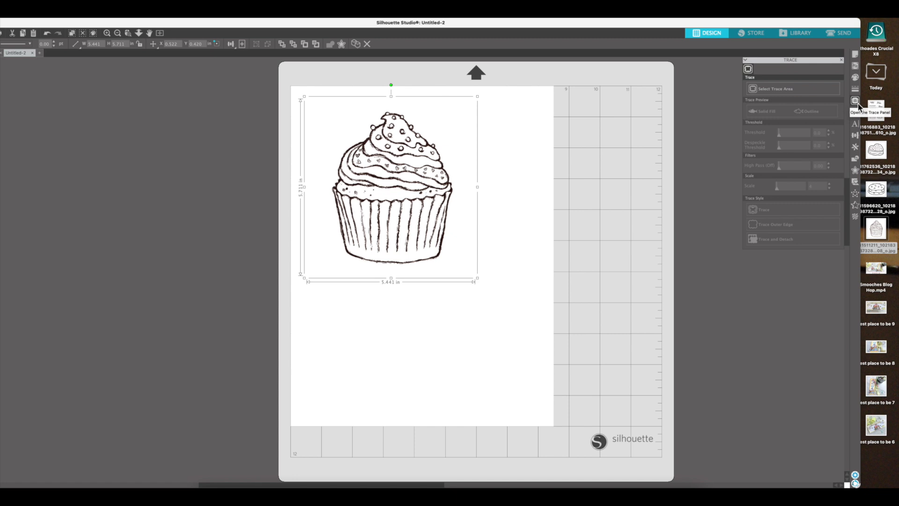
Select a trace area around the whole cupcake and apply Trace and Detach.
left_click(819, 90)
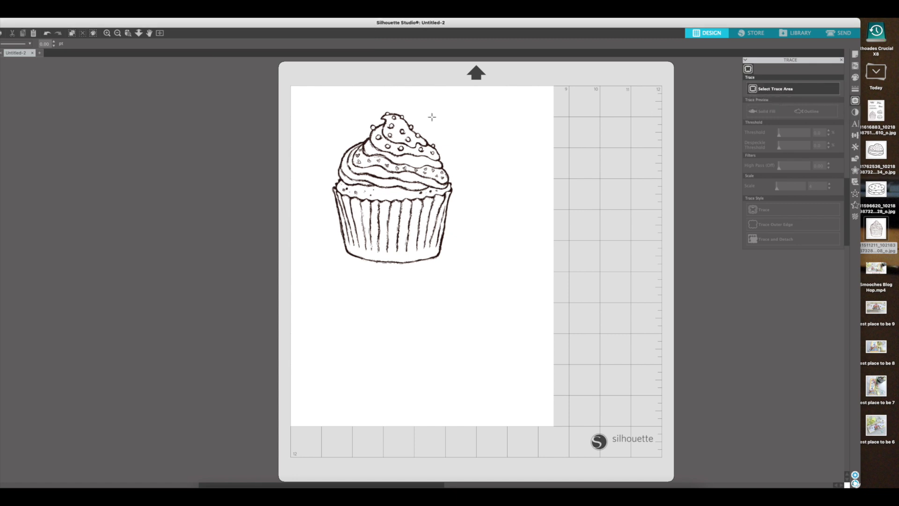
mouse_move(323, 103)
left_mouse_down()
mouse_move(354, 152)
mouse_move(459, 266)
left_mouse_up()
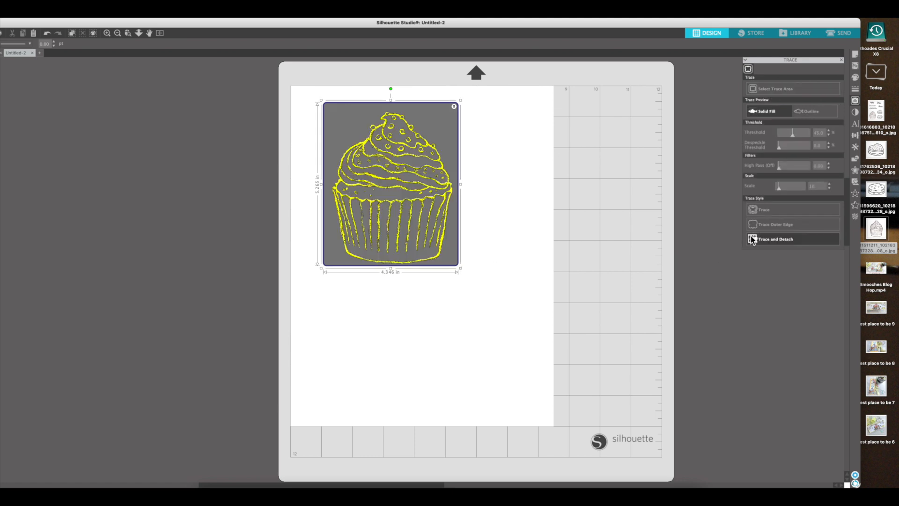
left_click(790, 241)
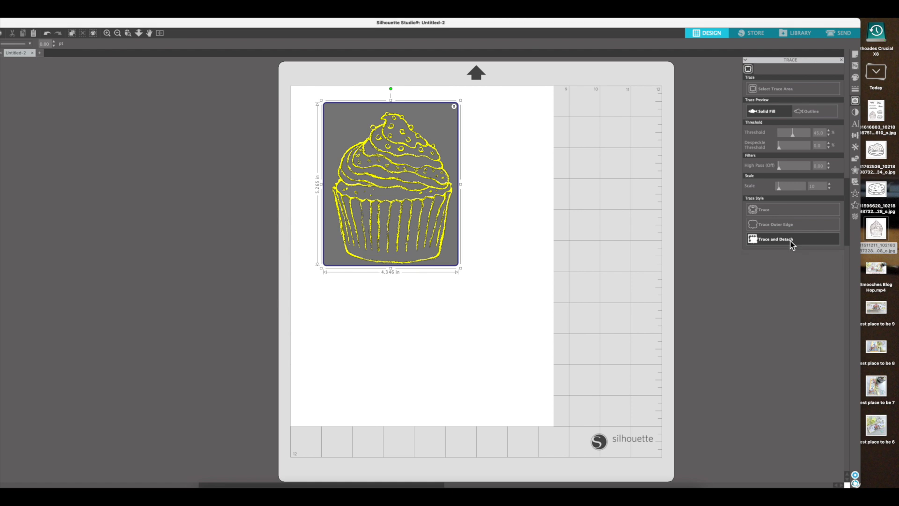
left_click(751, 241)
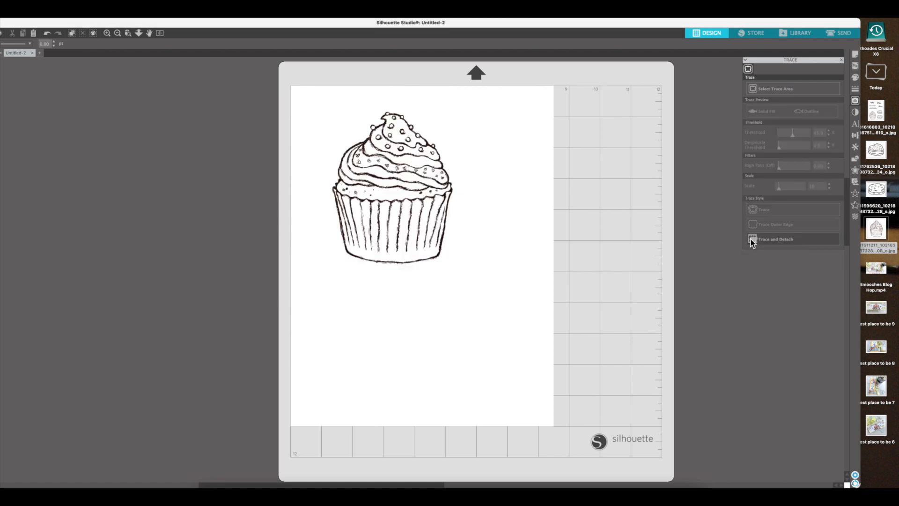
Pull the detached cupcake off the page, delete the leftover background image, and place the cupcake in the page's upper-left corner.
left_click_drag(396, 226, 625, 260)
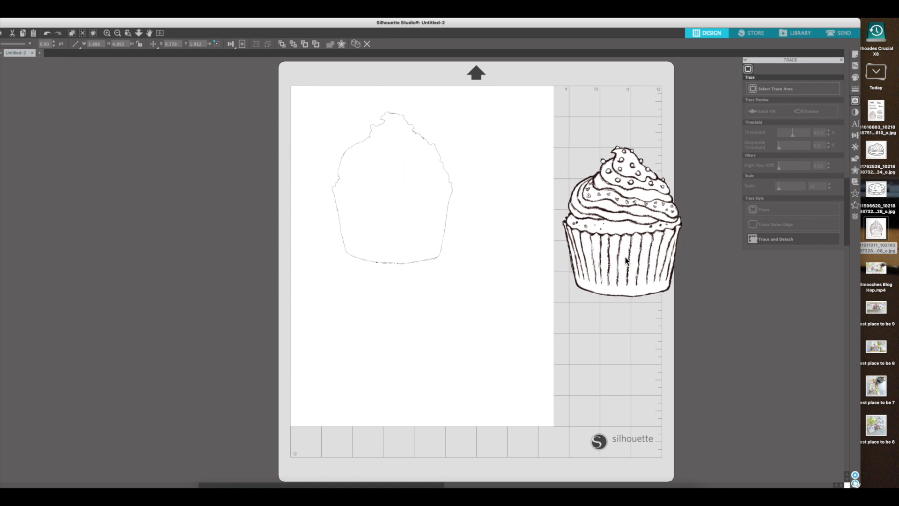
left_click(464, 285)
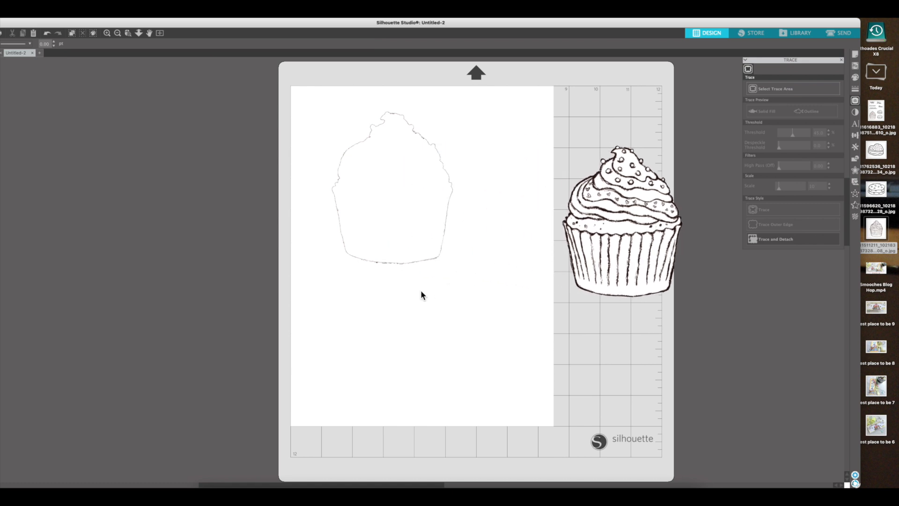
left_click_drag(304, 104, 470, 278)
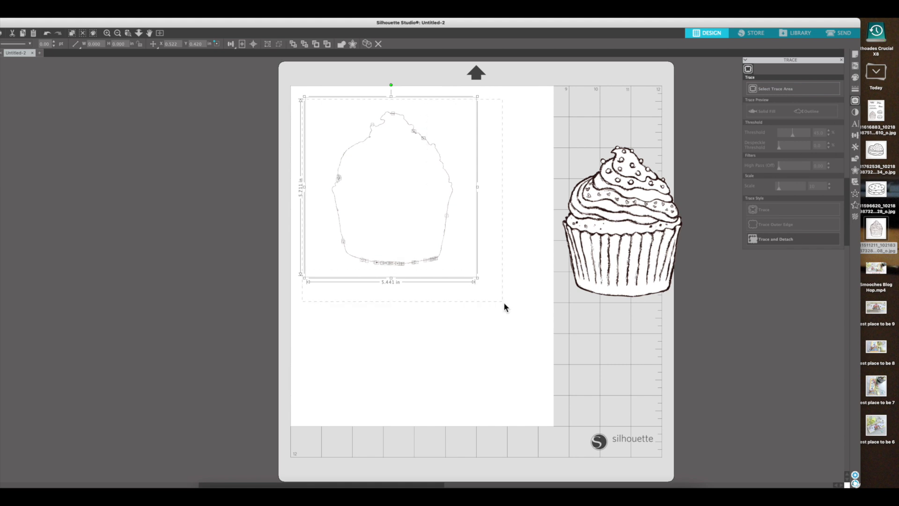
key("Delete")
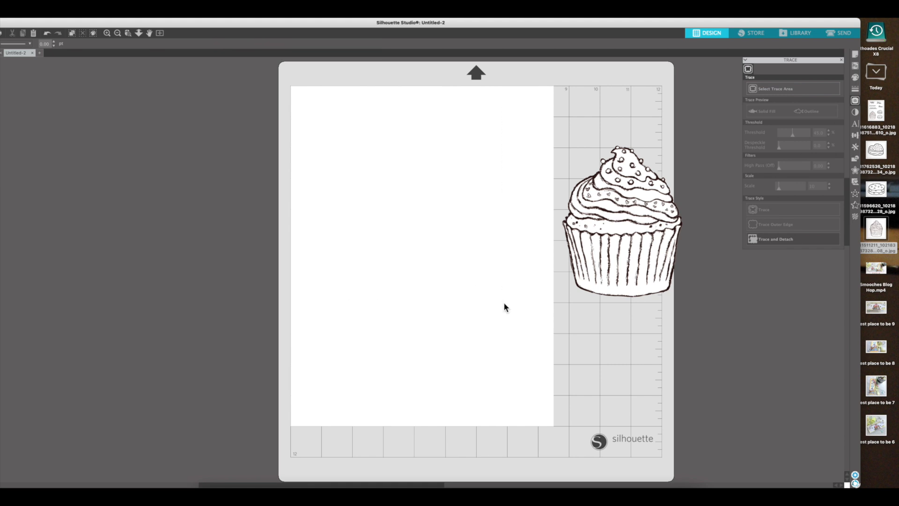
left_click_drag(581, 237, 338, 188)
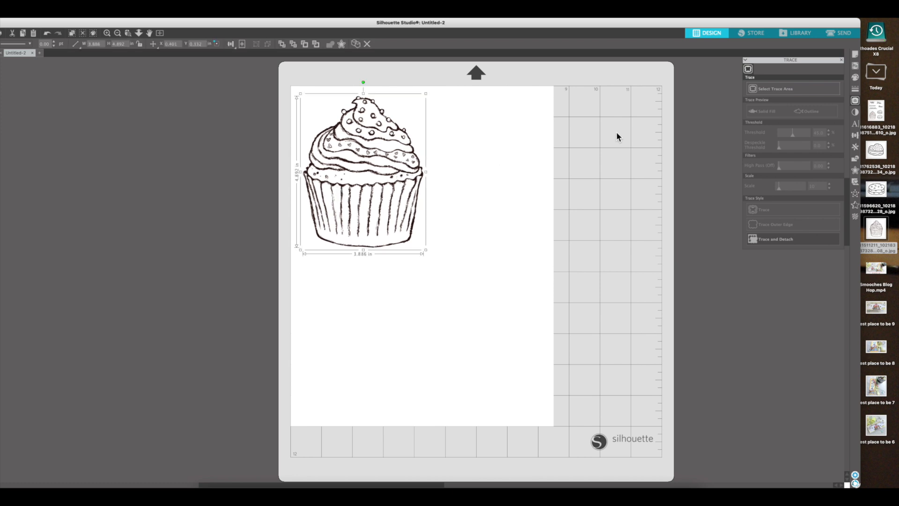
Set the cupcake to No Cut in the send settings and return to the design view.
left_click(837, 35)
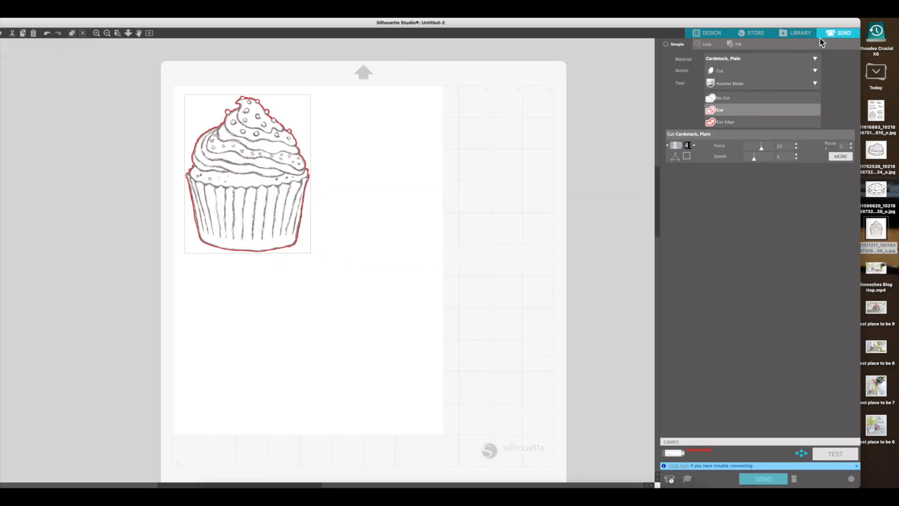
left_click(717, 99)
left_click(710, 34)
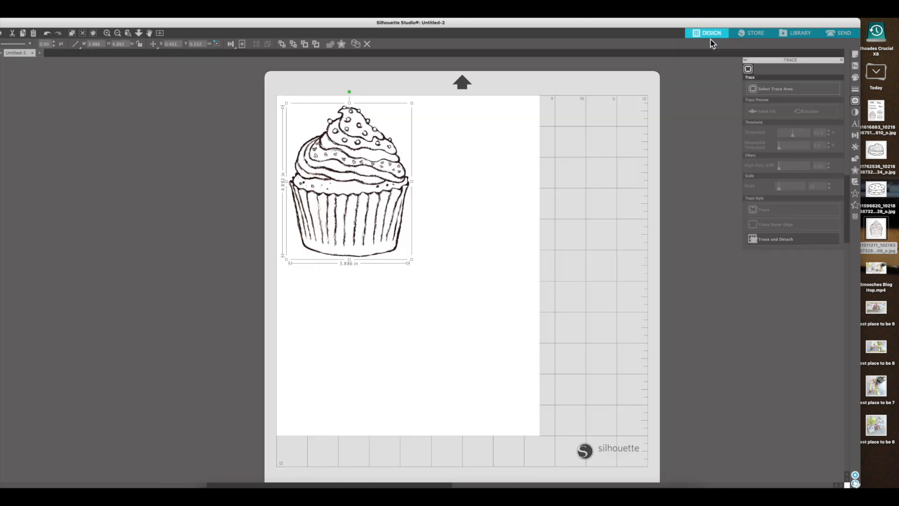
Open the heart-shaped macaron image from the desktop in Preview, copy the entire picture, and close it.
double_click(874, 152)
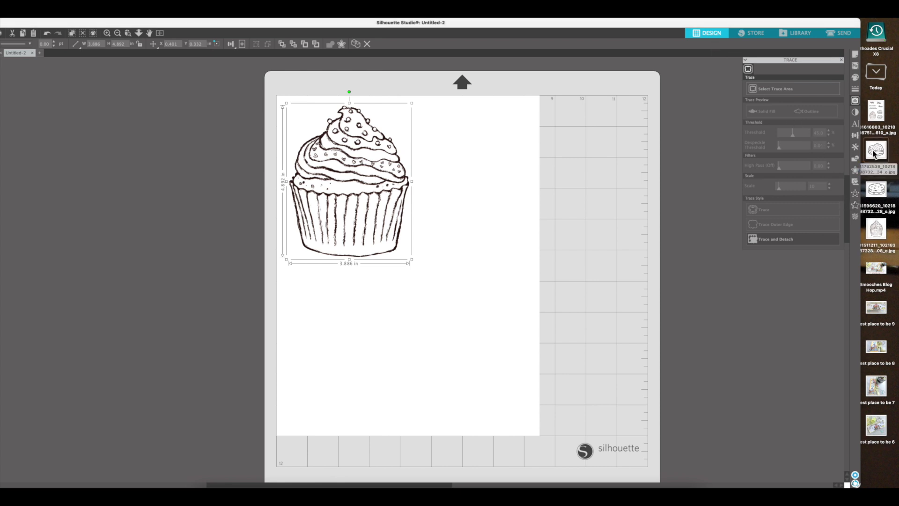
left_click(69, 17)
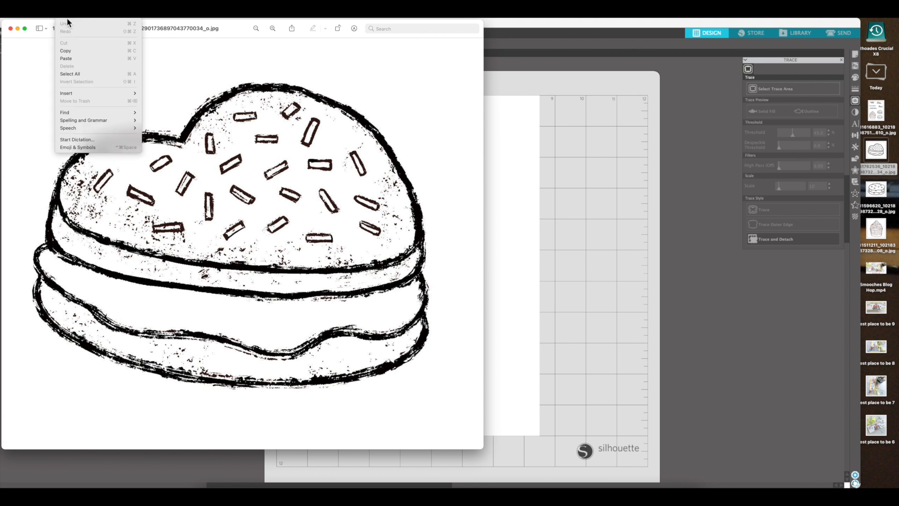
left_click(71, 74)
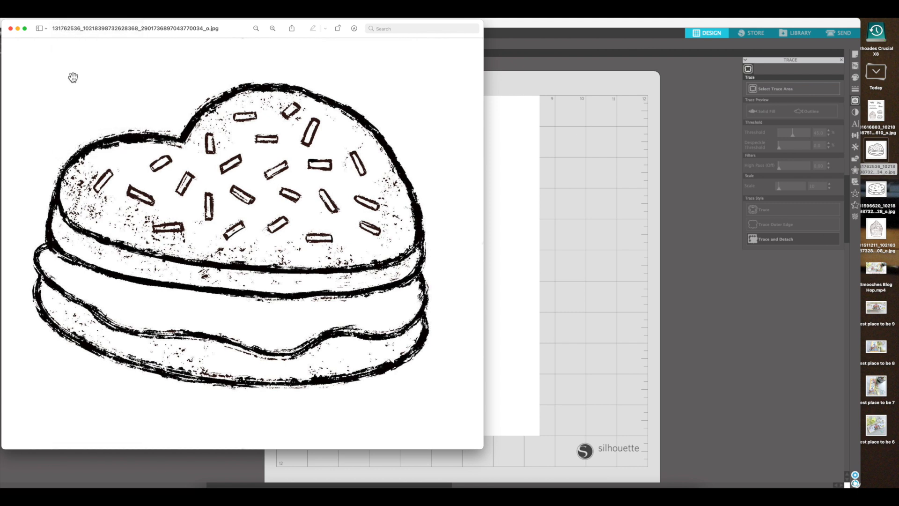
left_click(68, 19)
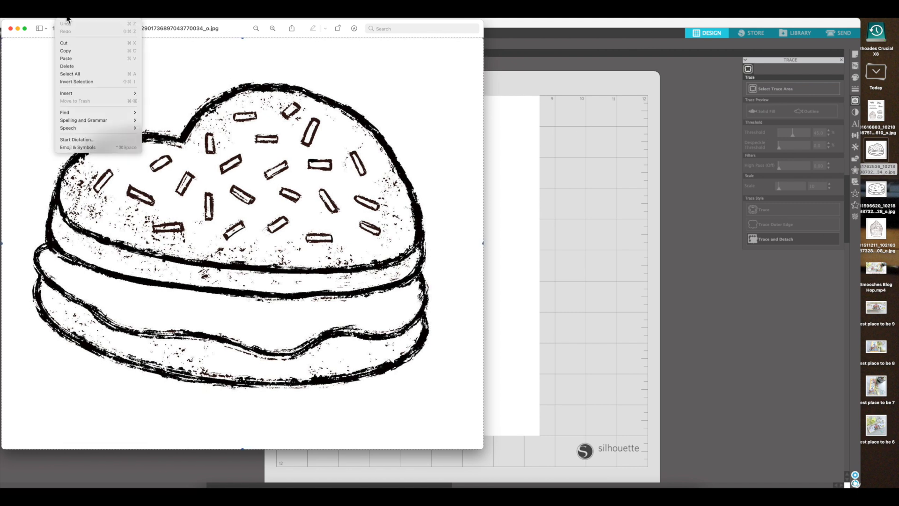
left_click(71, 51)
left_click(11, 29)
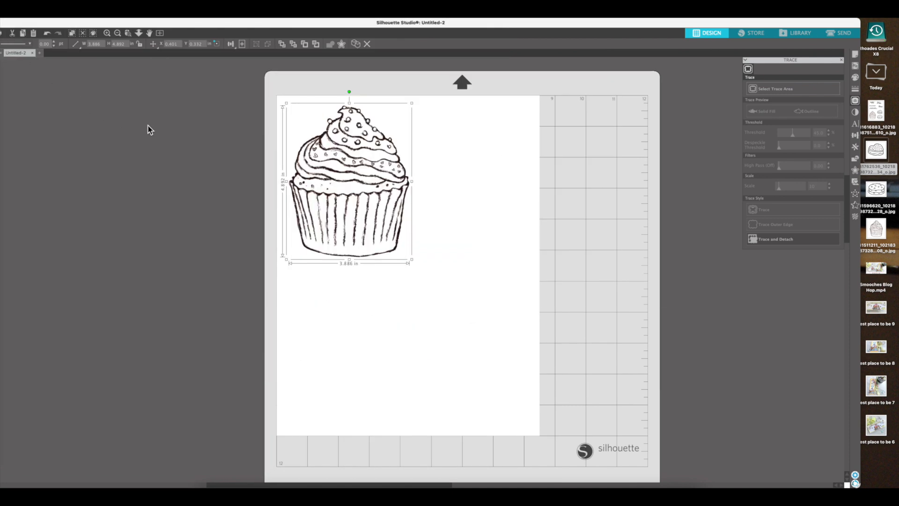
Paste the macaron image into the Silhouette Studio design and move it off the page, beside the cupcake.
right_click(294, 303)
left_click(319, 343)
left_click(599, 255)
left_click_drag(544, 255, 243, 270)
left_click(272, 162)
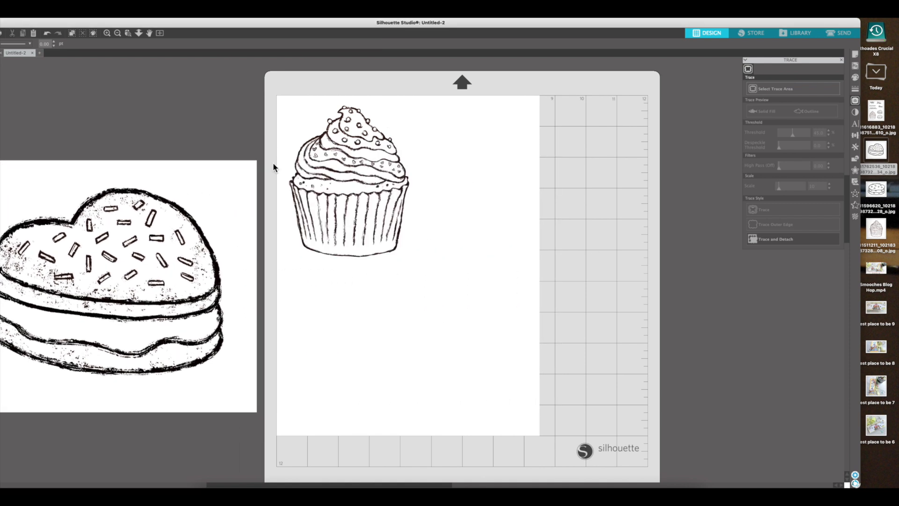
Select a trace area around the whole macaron drawing and apply Trace and Detach.
scroll(274, 163, "left", 3)
scroll(274, 163, "left", 1)
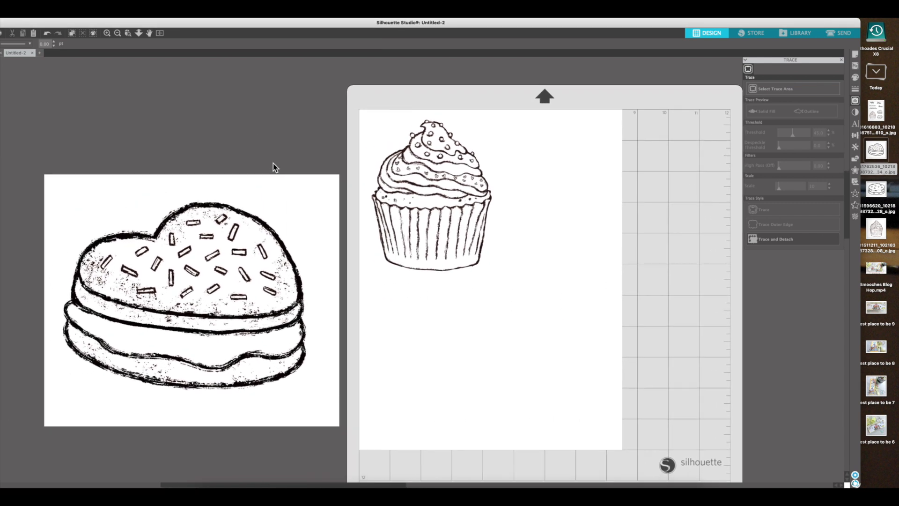
left_click(270, 216)
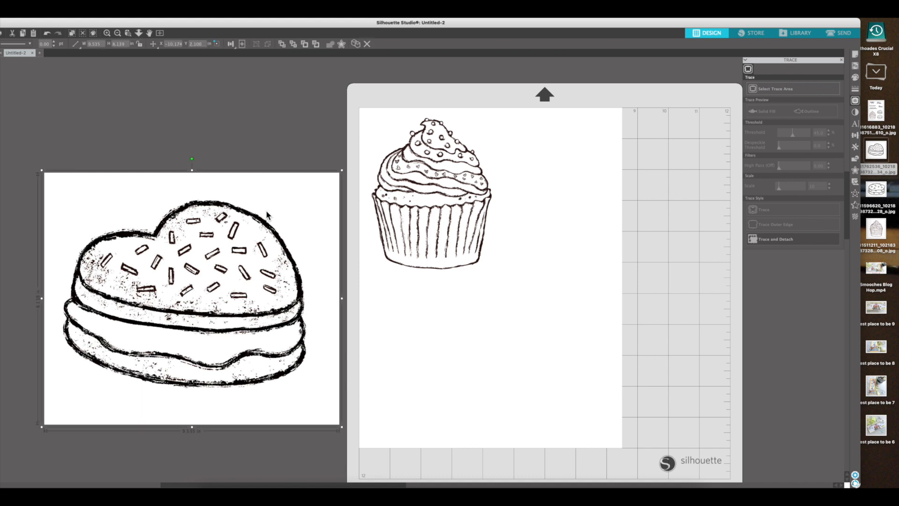
left_click(761, 90)
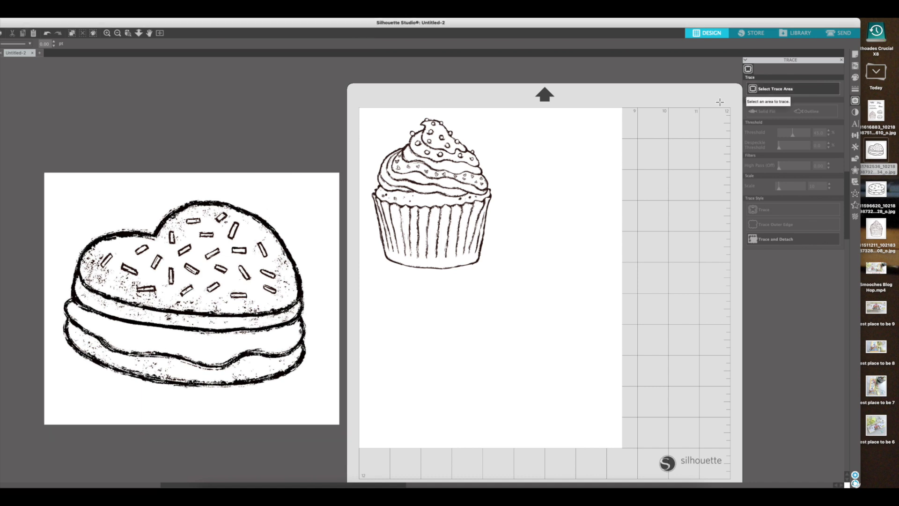
mouse_move(57, 189)
left_mouse_down()
mouse_move(165, 380)
mouse_move(310, 392)
left_mouse_up()
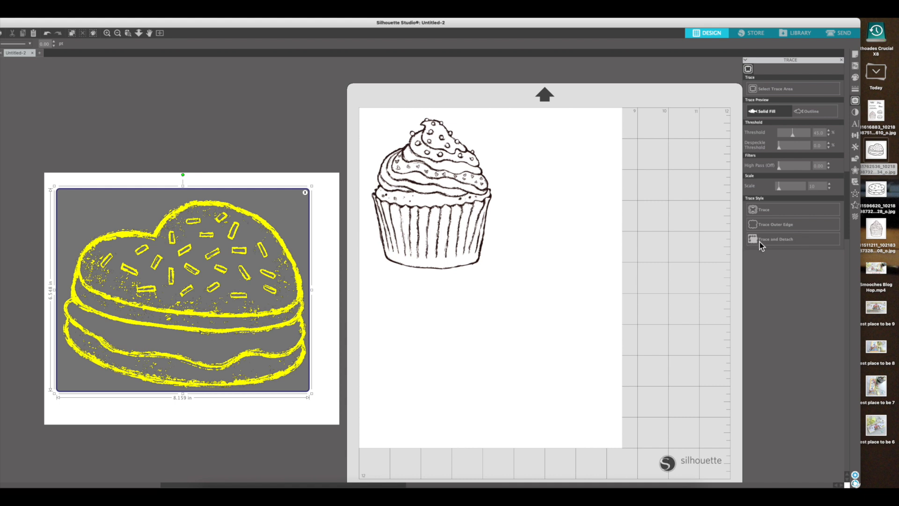
left_click(776, 243)
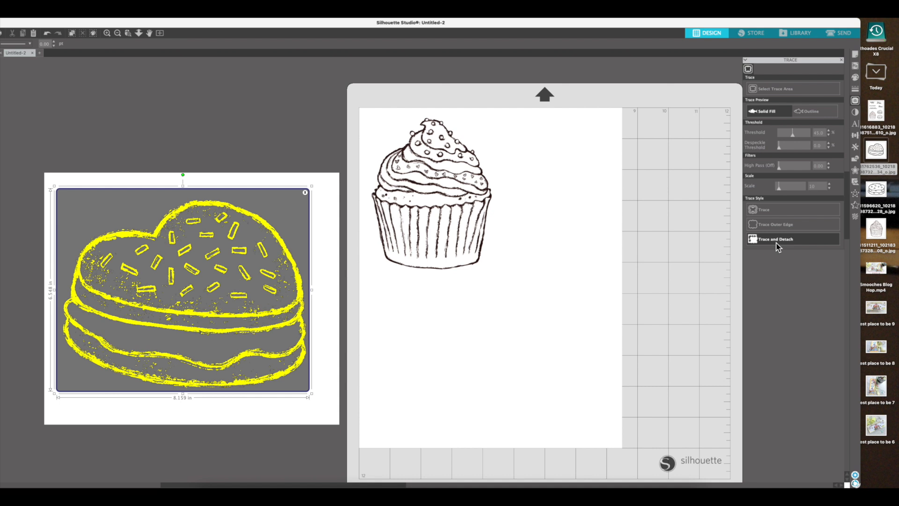
Move the detached macaron onto the page below the cupcake and delete the leftover background image.
mouse_move(251, 323)
left_mouse_down()
mouse_move(383, 359)
mouse_move(578, 366)
left_mouse_up()
left_click(64, 166)
left_click_drag(31, 142, 334, 436)
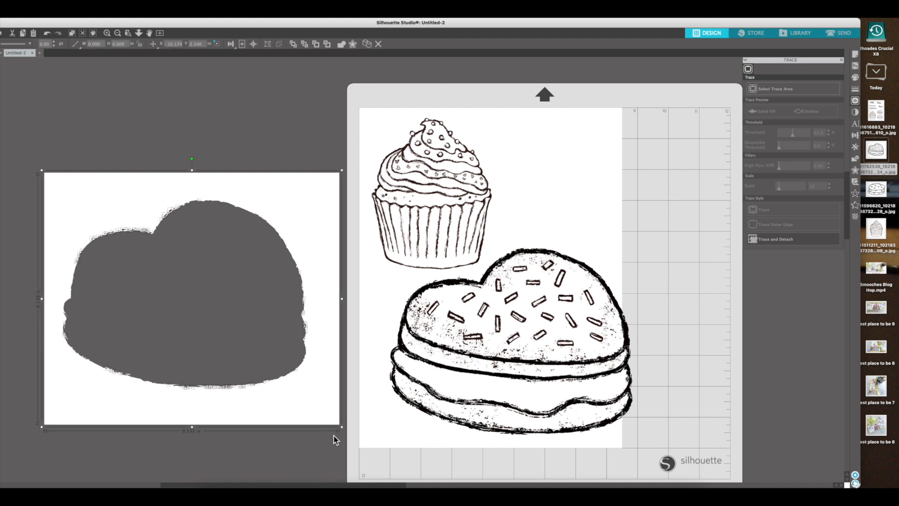
key("Delete")
Shrink the macaron to about 2.13 in wide, tilt it slightly counterclockwise, and place it overlapping the cupcake's lower-right edge.
left_click(451, 385)
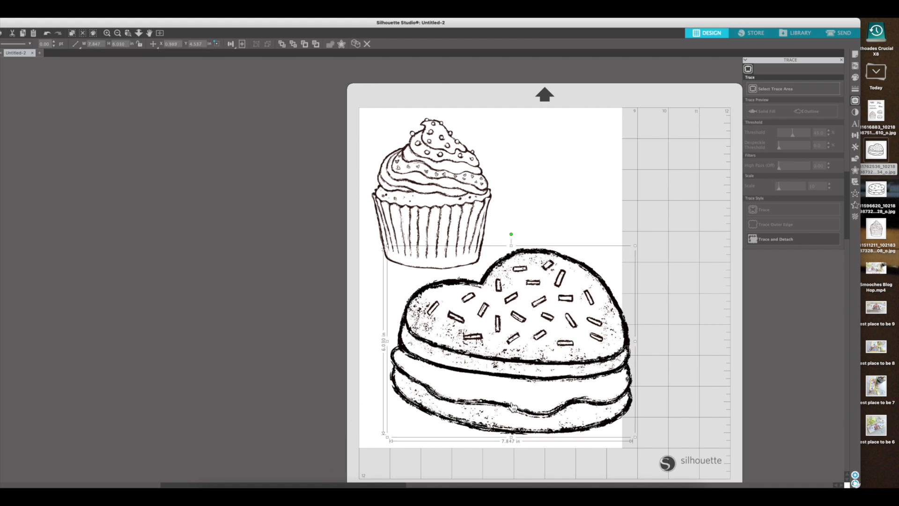
left_click_drag(635, 438, 508, 267)
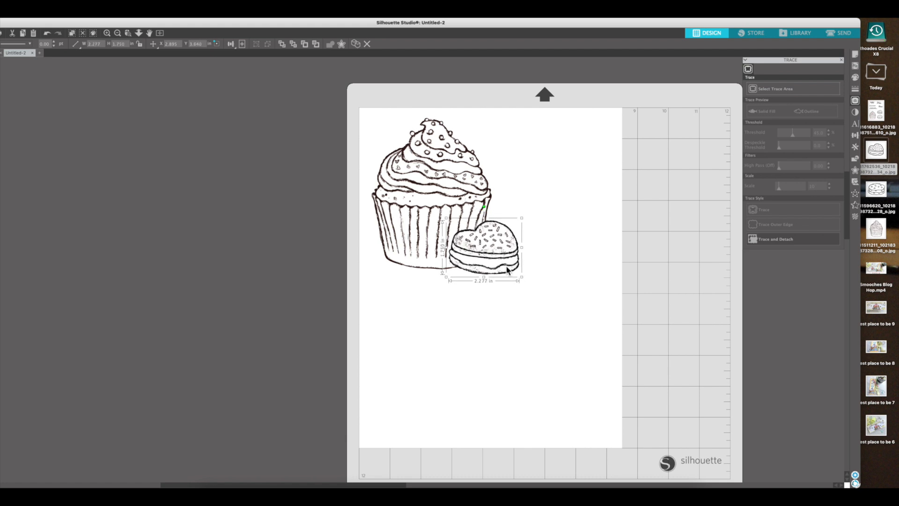
left_click_drag(484, 208, 482, 207)
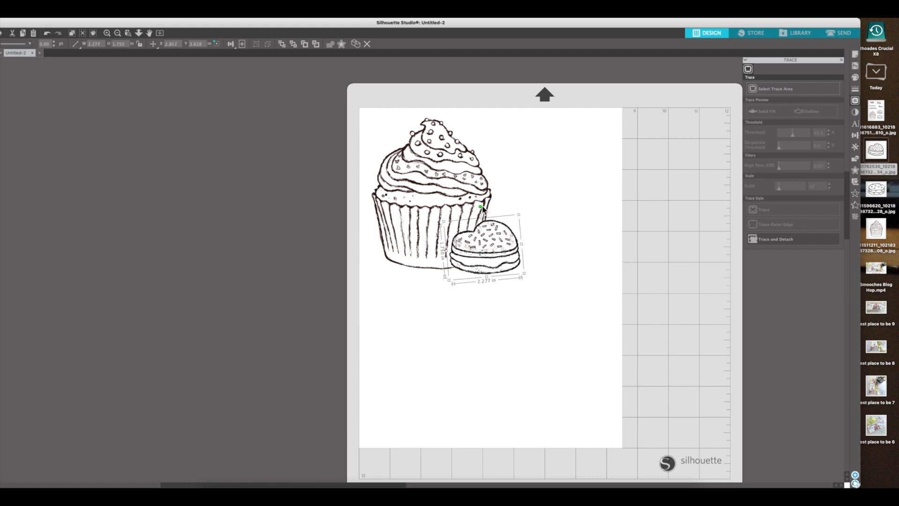
left_click_drag(495, 250, 490, 246)
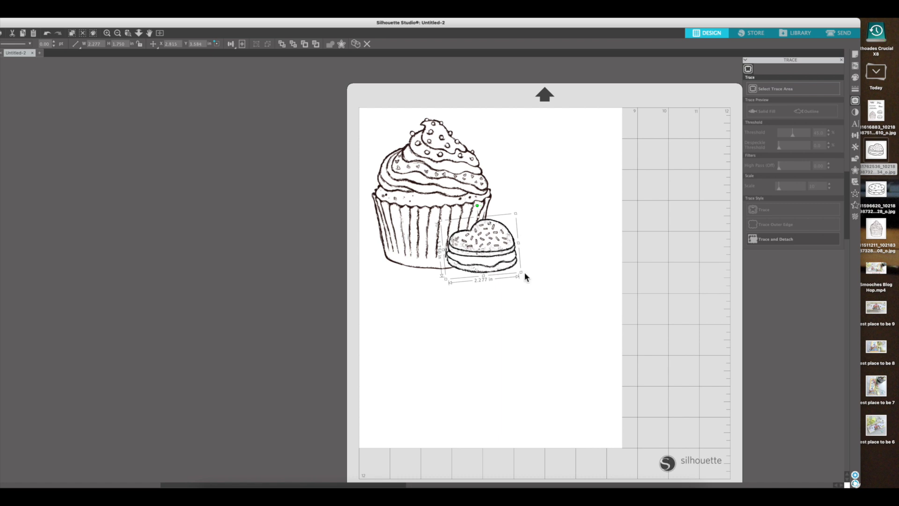
left_click_drag(522, 276, 517, 272)
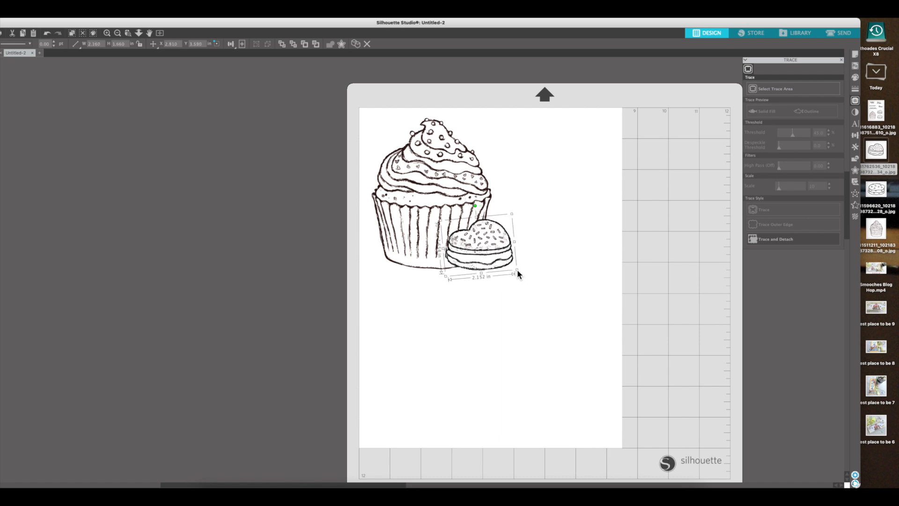
left_click_drag(497, 263, 492, 266)
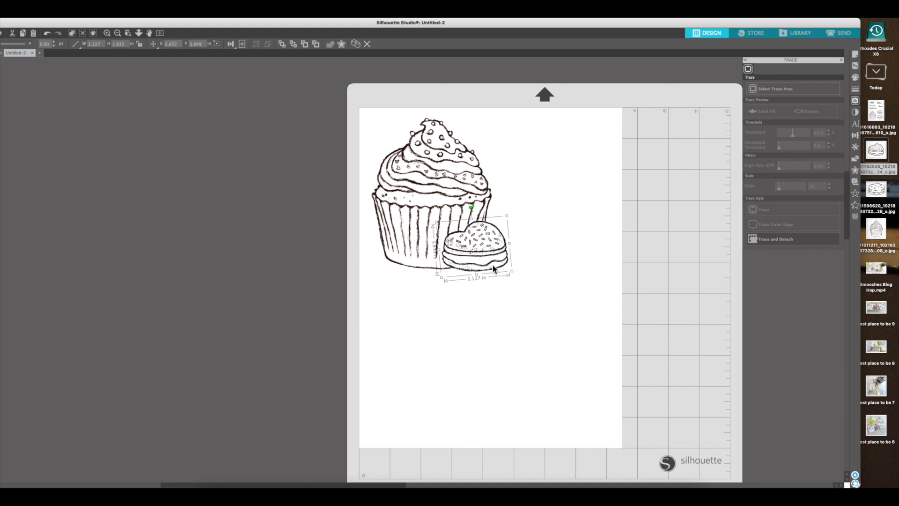
left_click(520, 306)
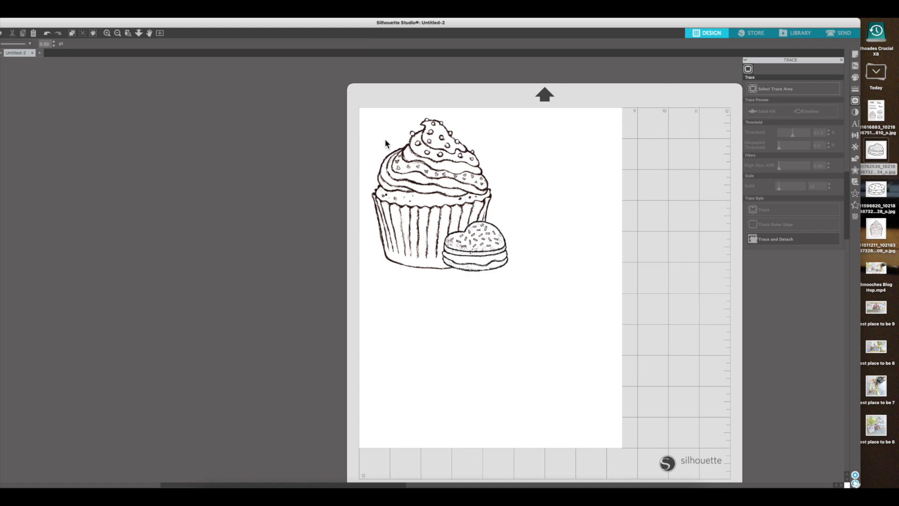
Set the macaron to No Cut in the send settings and return to the design view.
left_click(472, 248)
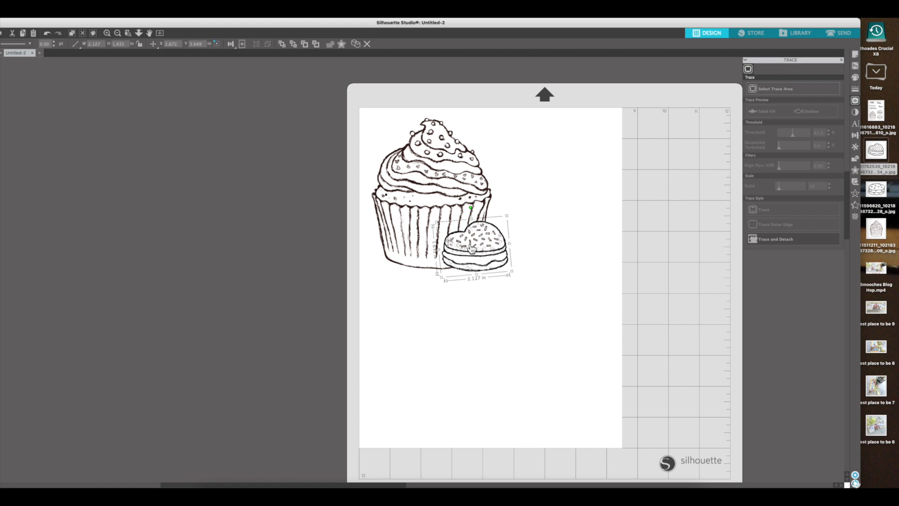
left_click(842, 34)
left_click(725, 98)
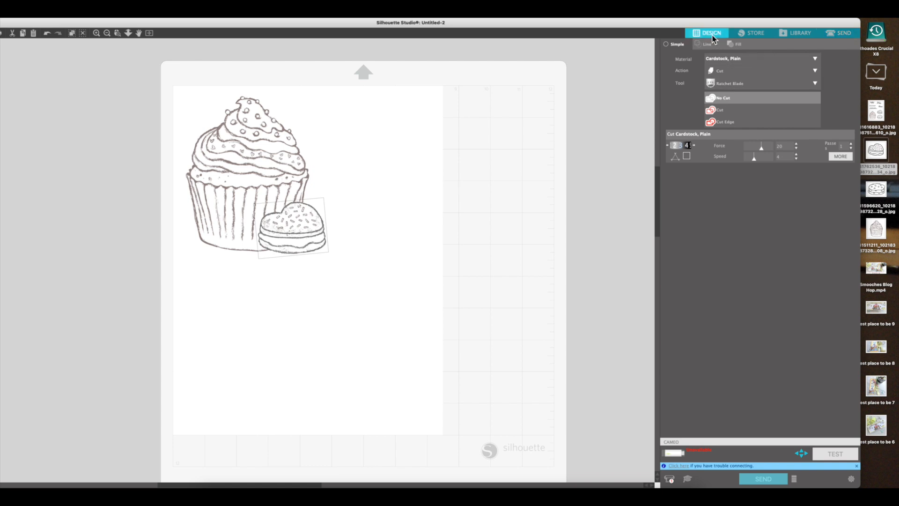
left_click(709, 33)
Select the cupcake and macaron together and group them.
left_click_drag(290, 103, 431, 256)
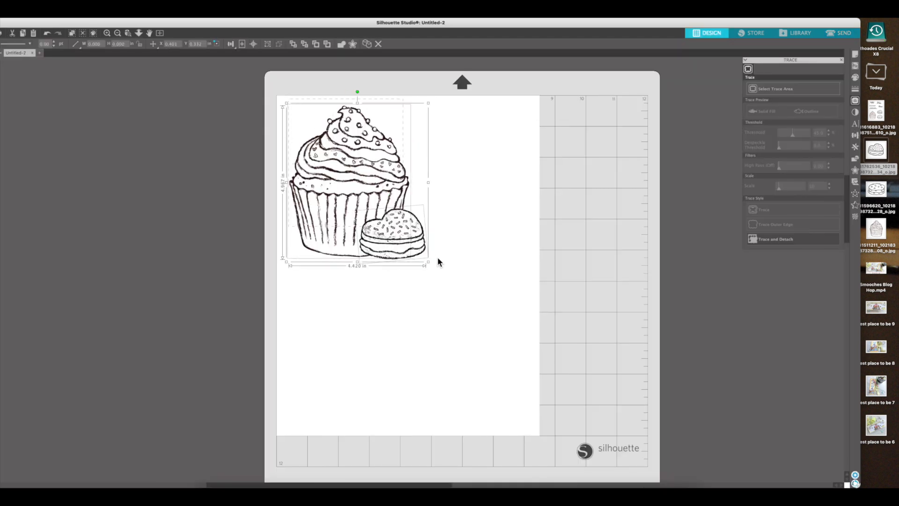
right_click(345, 169)
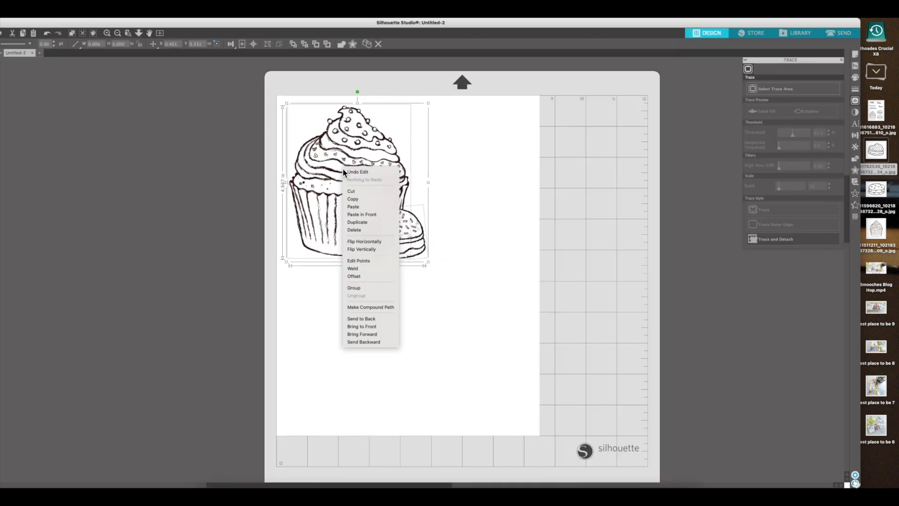
left_click(364, 288)
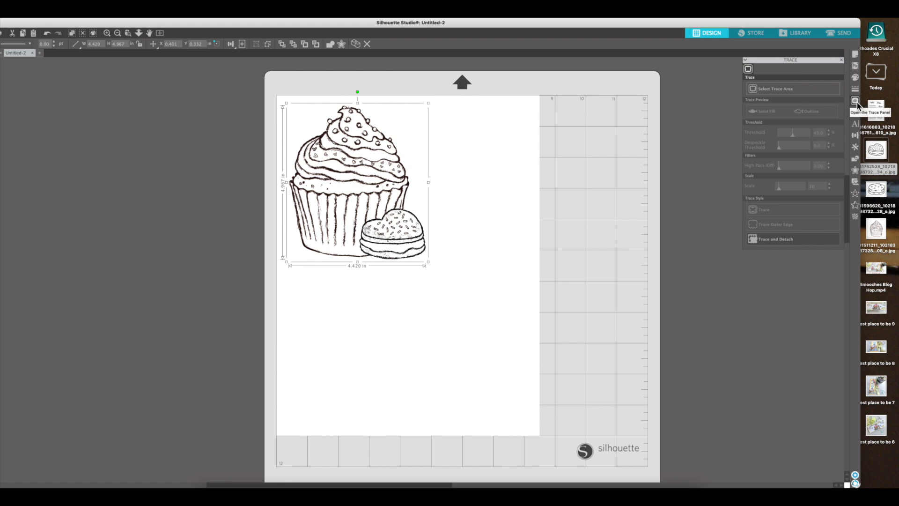
Select a trace area around the grouped cupcake and macaron and trace only its outer edge.
left_click(807, 91)
left_click_drag(282, 99, 439, 268)
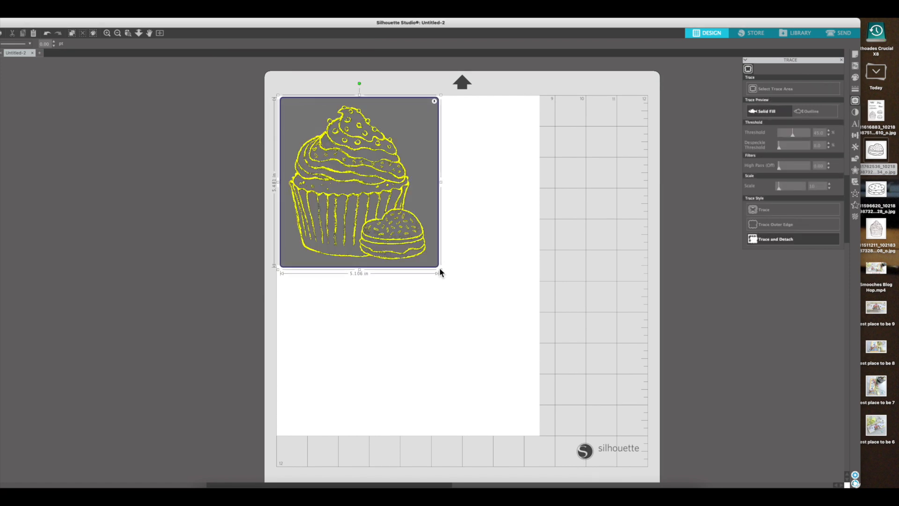
left_click(778, 228)
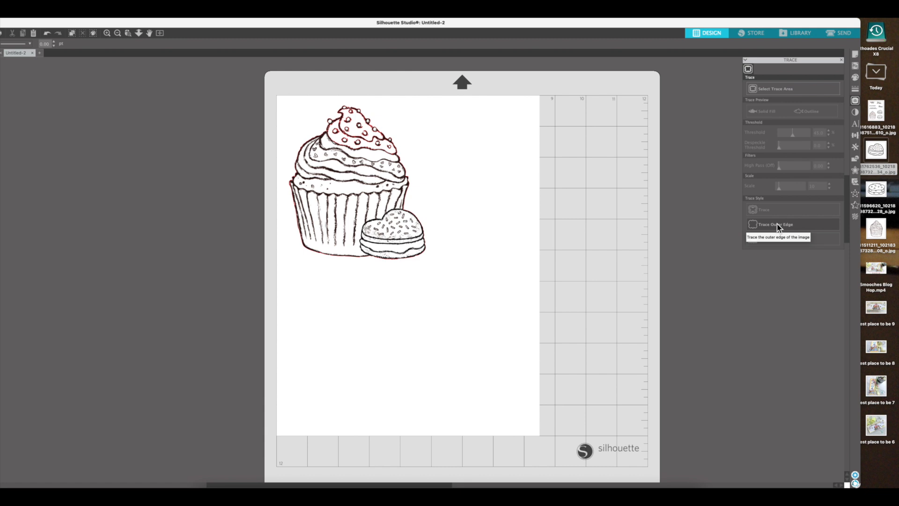
Offset the traced outline of the cupcake and macaron outward by 0.040 in.
left_click(364, 262)
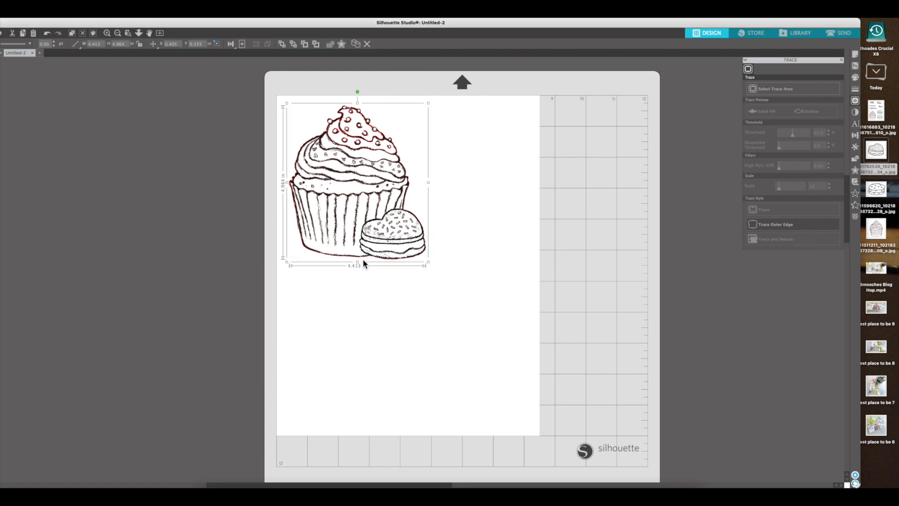
left_click(855, 172)
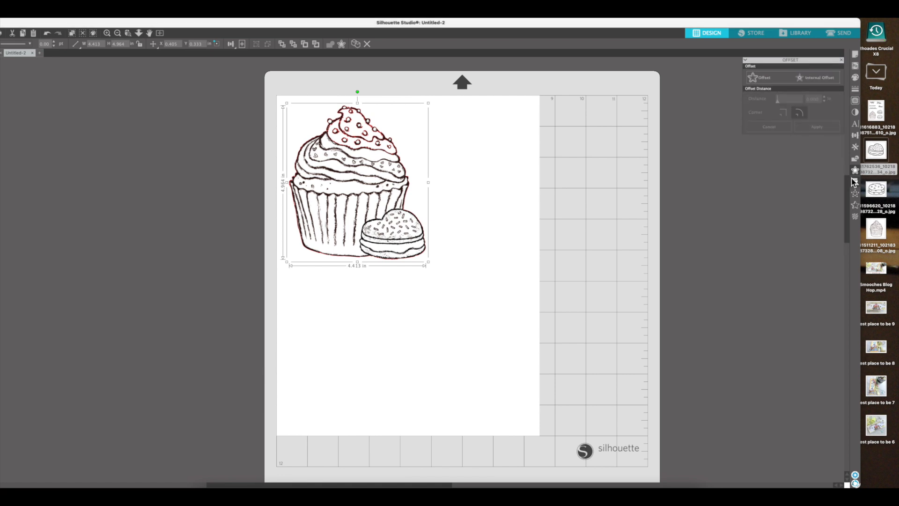
left_click(760, 79)
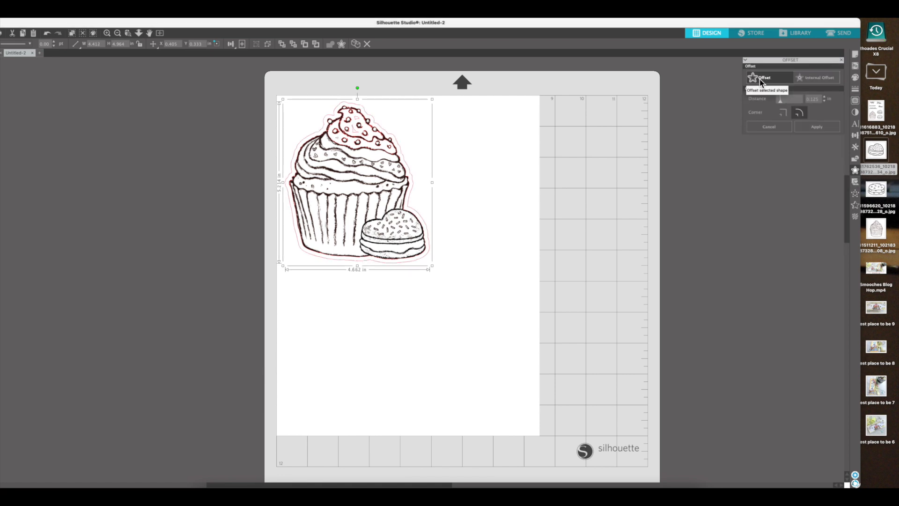
double_click(814, 99)
key("BackSpace")
type(".040")
key("Return")
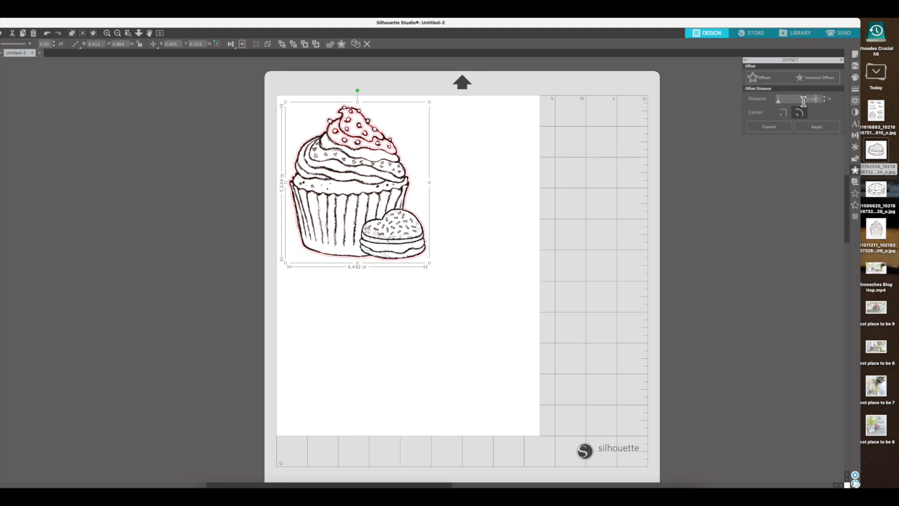
left_click(499, 281)
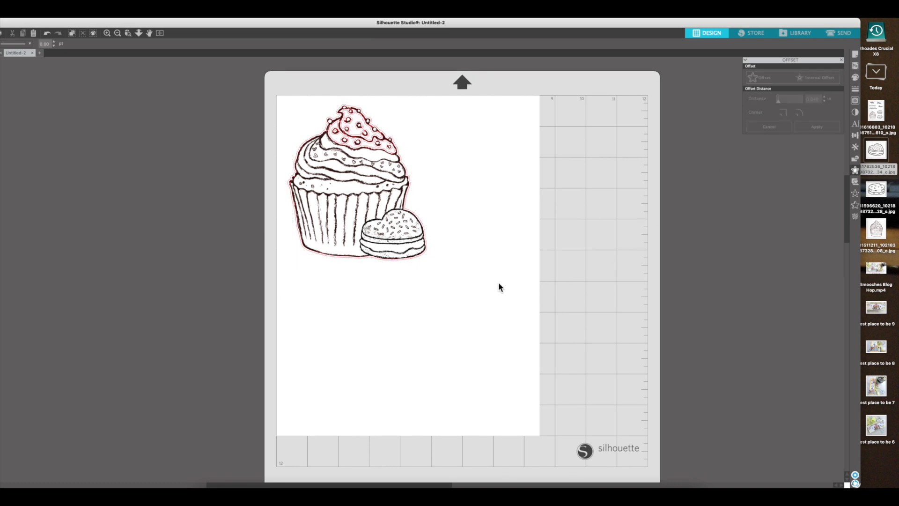
left_click(373, 153)
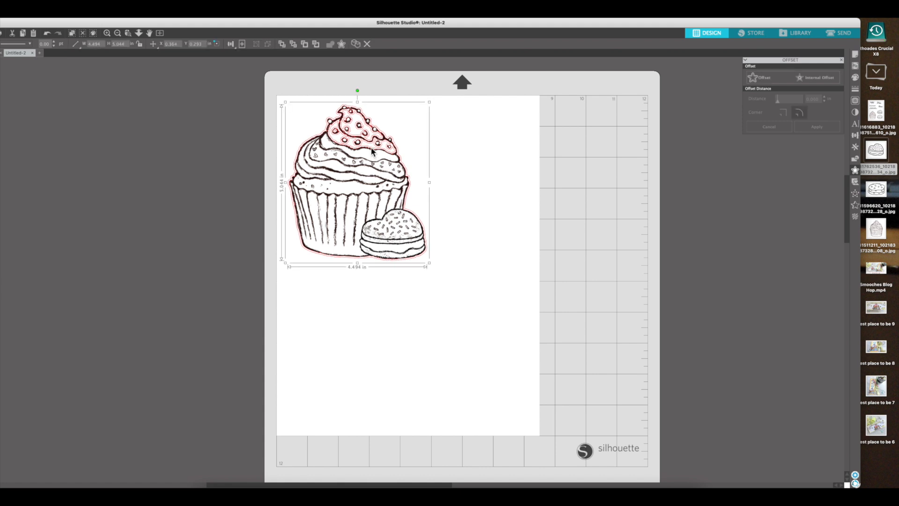
left_click(351, 260)
key("Delete")
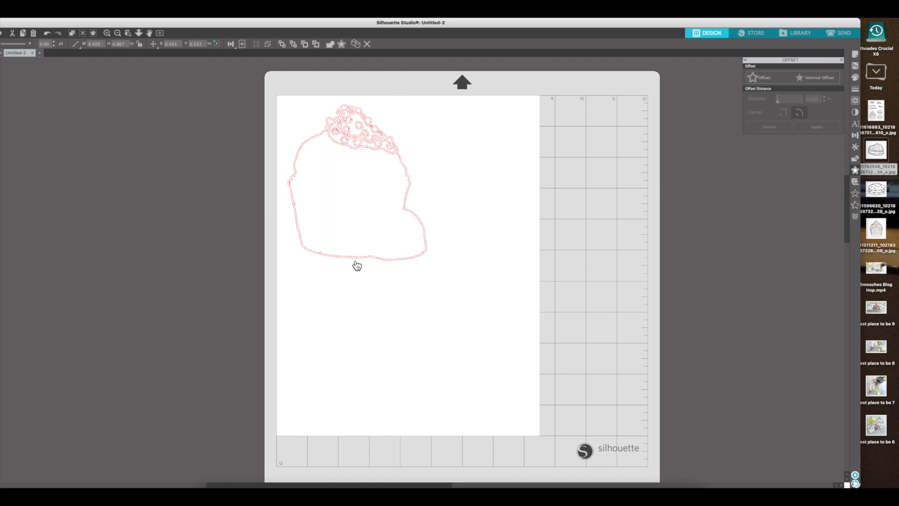
left_click(51, 35)
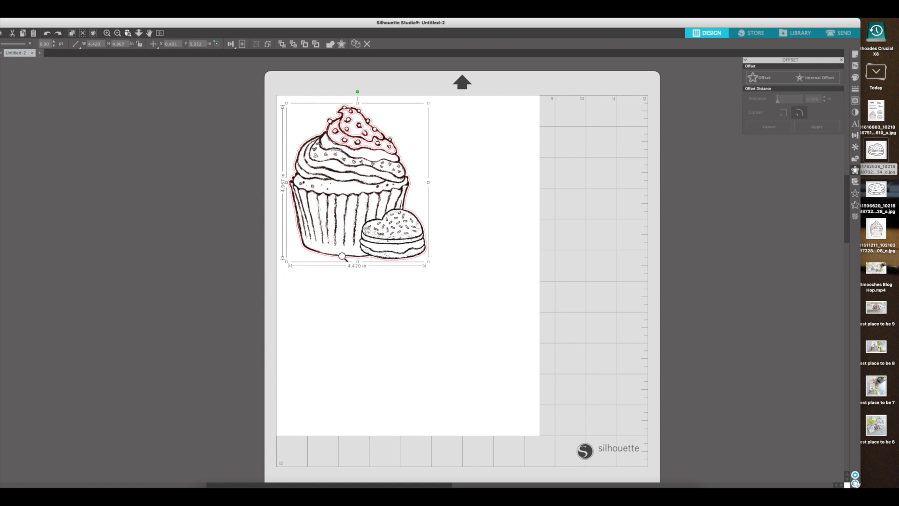
scroll(342, 257, "up", 5)
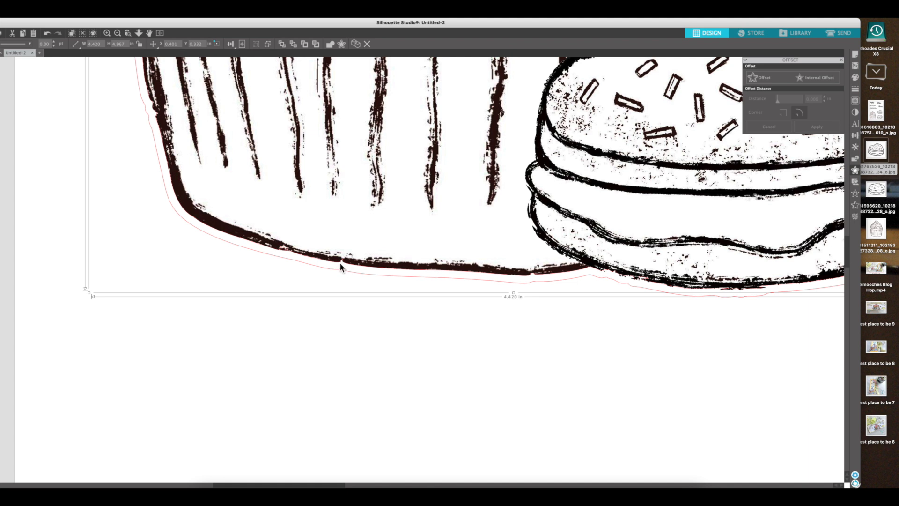
key("Delete")
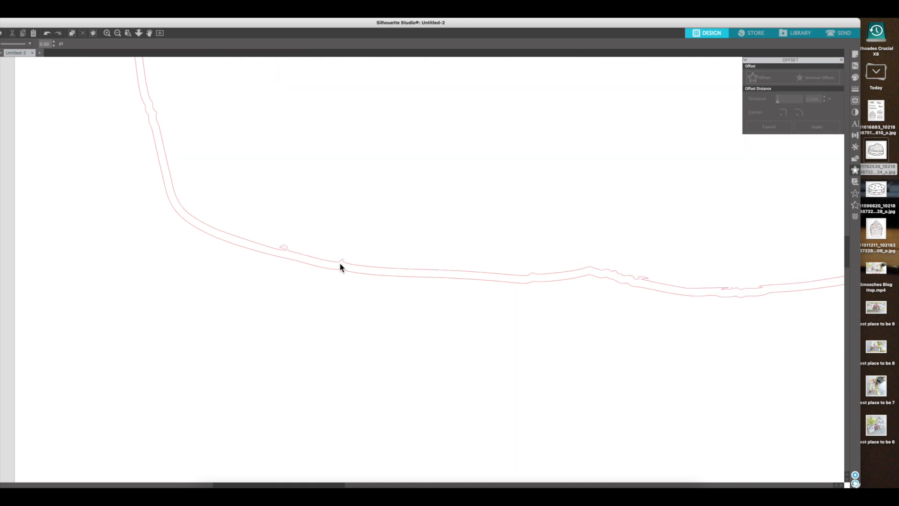
left_click(48, 33)
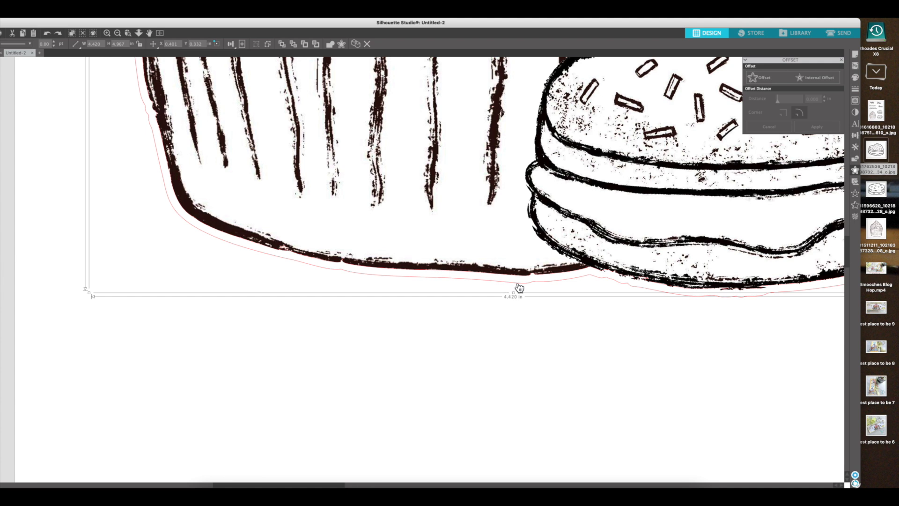
Delete the inner trace outline hugging the artwork's edge, keeping the offset outline around it.
scroll(519, 288, "up", 5)
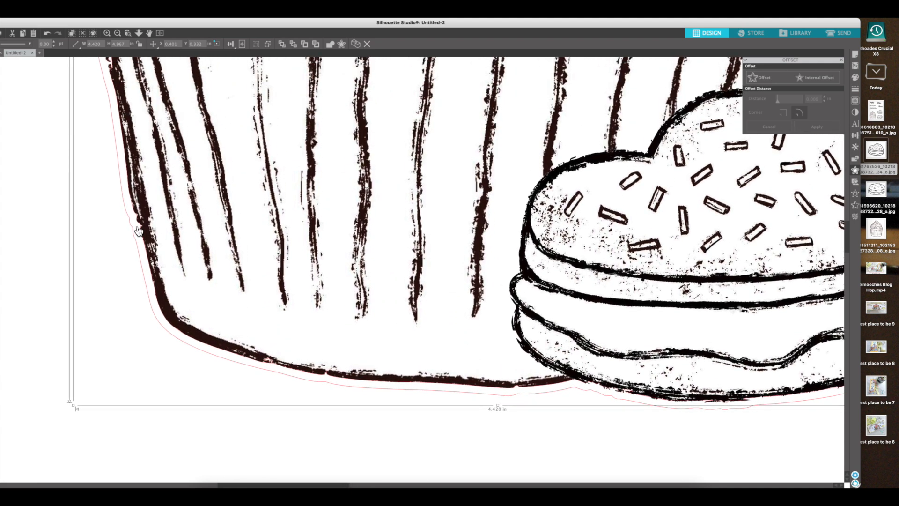
left_click(141, 222)
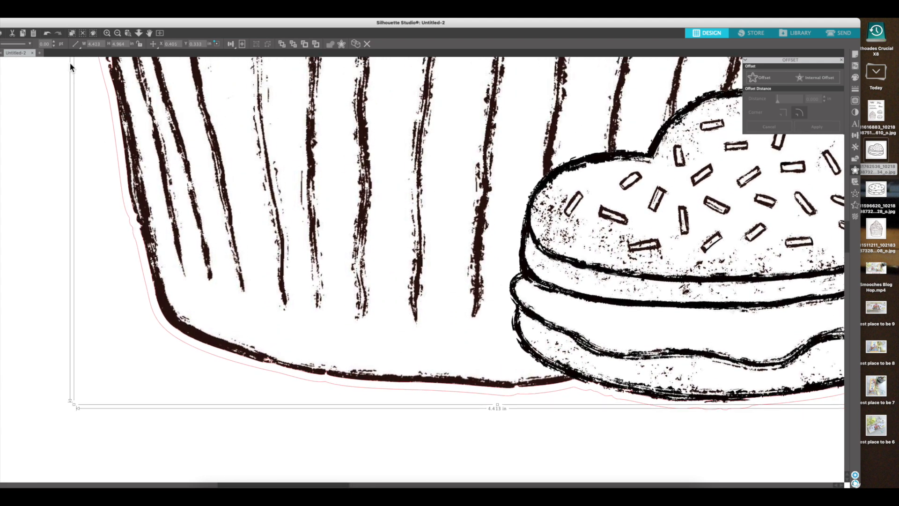
key("Delete")
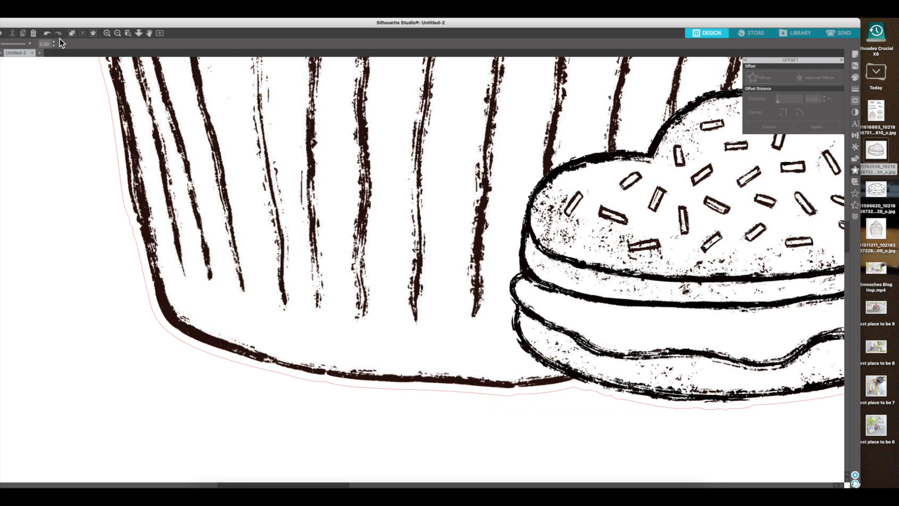
scroll(345, 97, "up", 10)
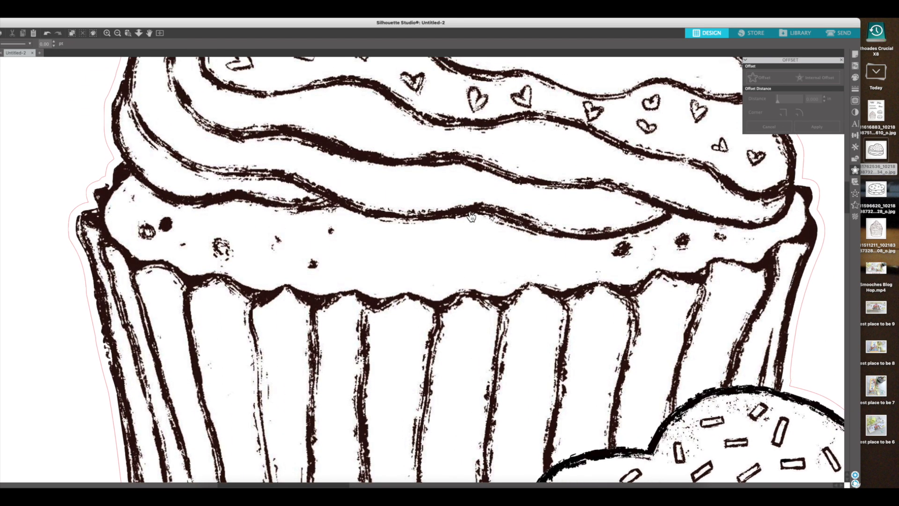
left_click(160, 33)
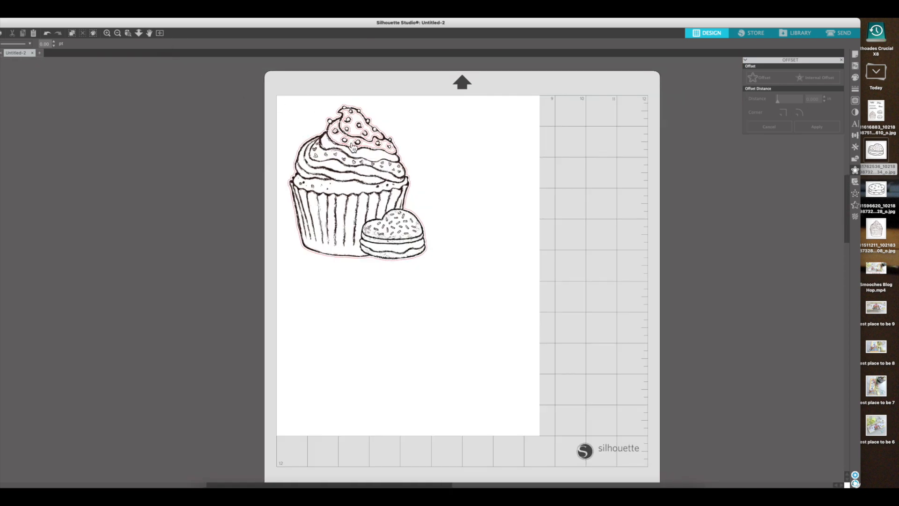
Release the compound path of the offset outline around the cupcake and macaron.
left_click(317, 258)
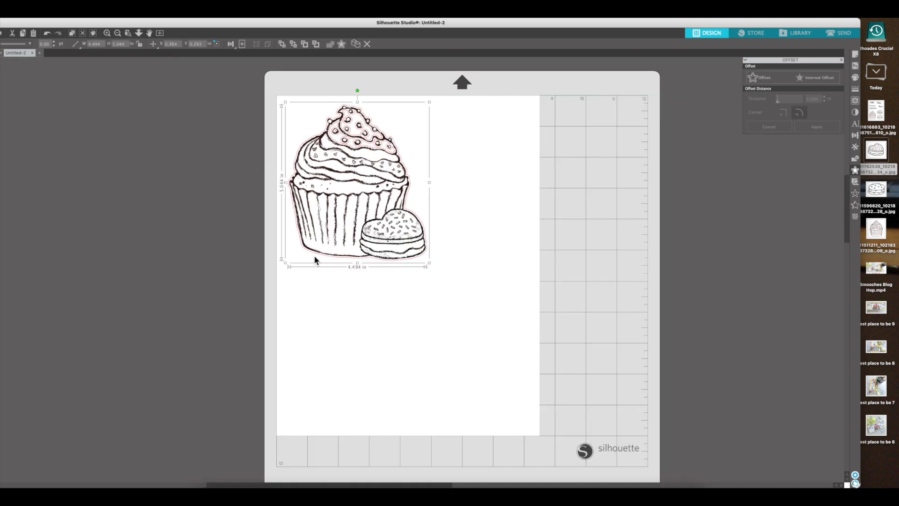
right_click(316, 259)
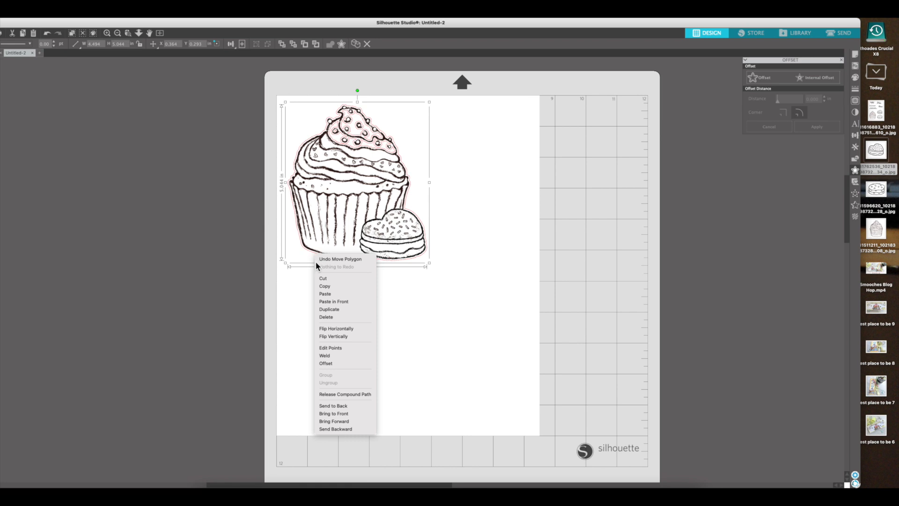
left_click(356, 393)
left_click(368, 373)
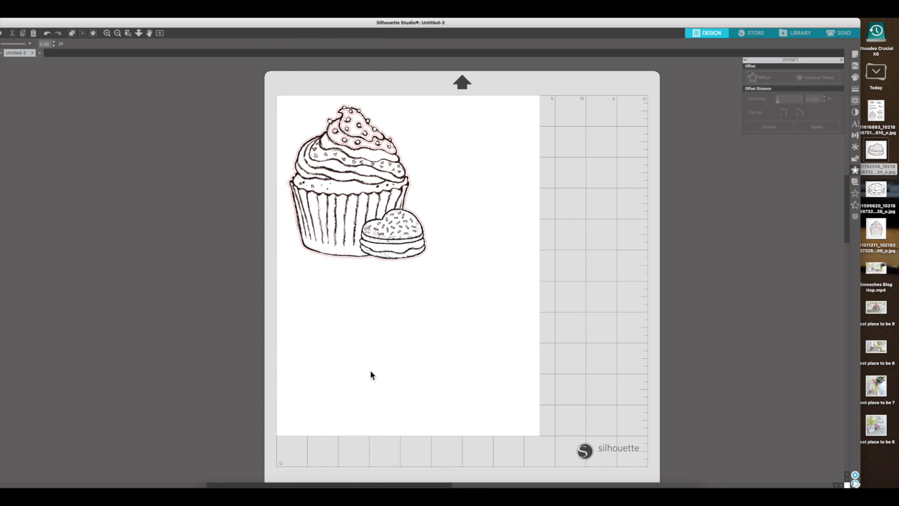
left_click(354, 126)
key("Delete")
left_click(354, 120)
key("Delete")
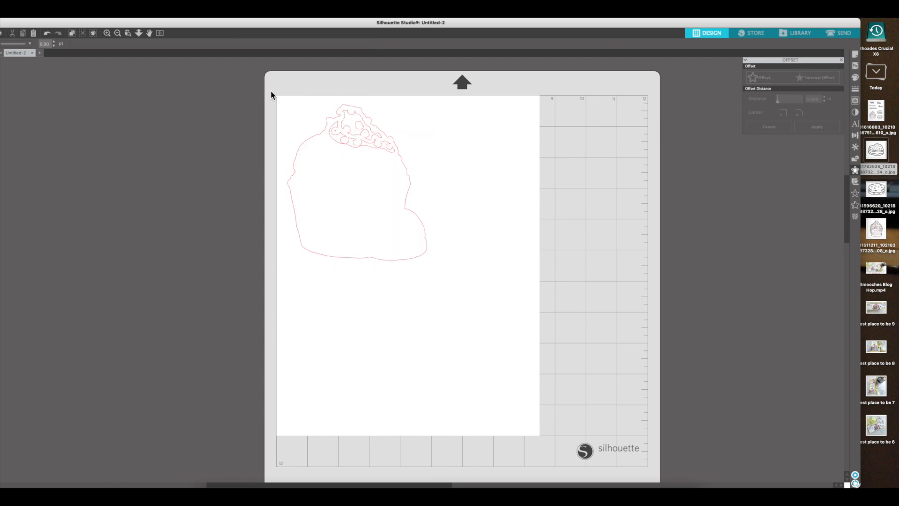
left_click(47, 34)
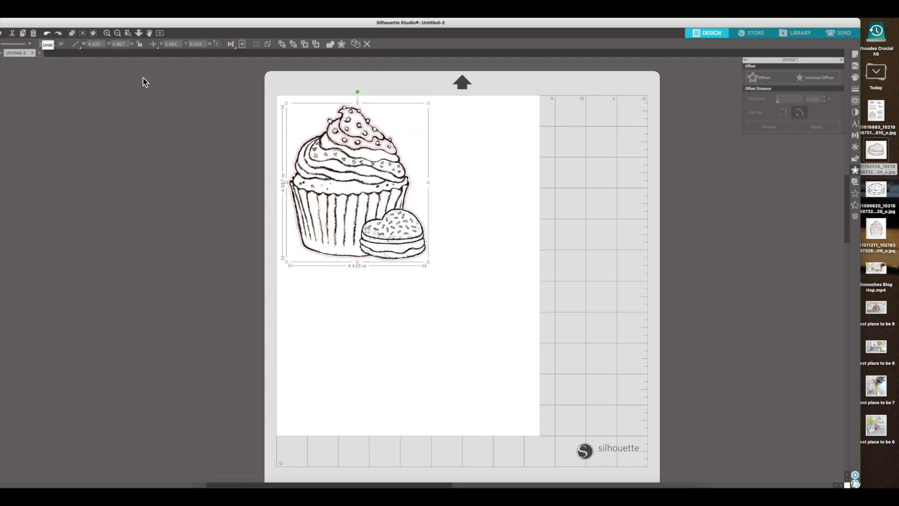
Delete the leftover inner cut contours within the cupcake's top frosting swirl, including the tiny one.
left_click(355, 137)
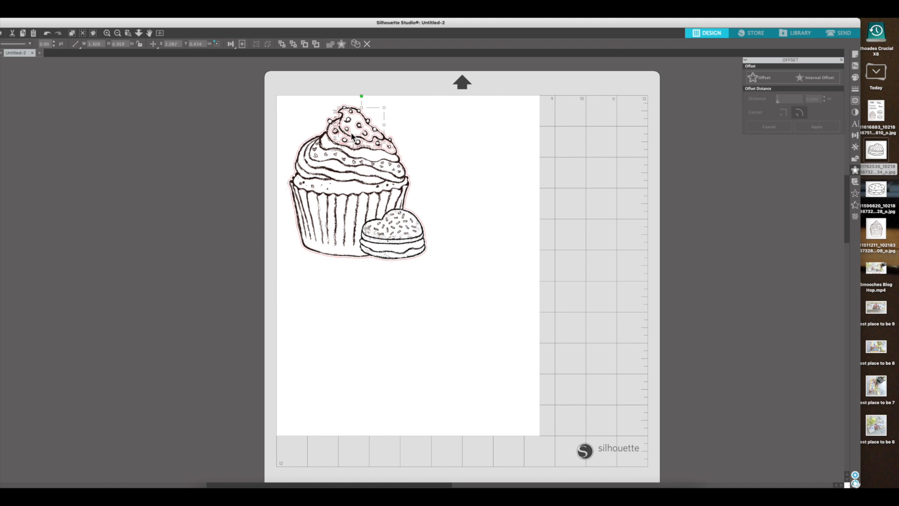
key("Delete")
scroll(366, 138, "left", 1)
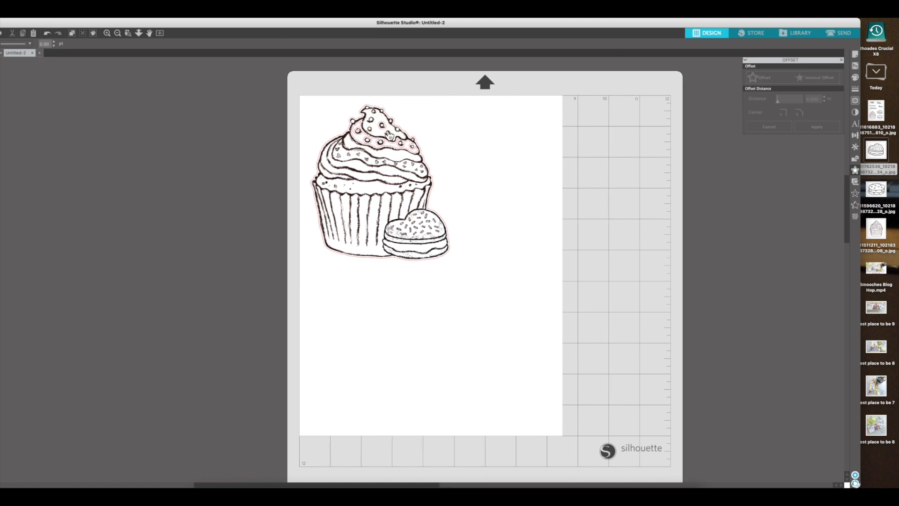
left_click(389, 135)
left_click(389, 135)
key("Delete")
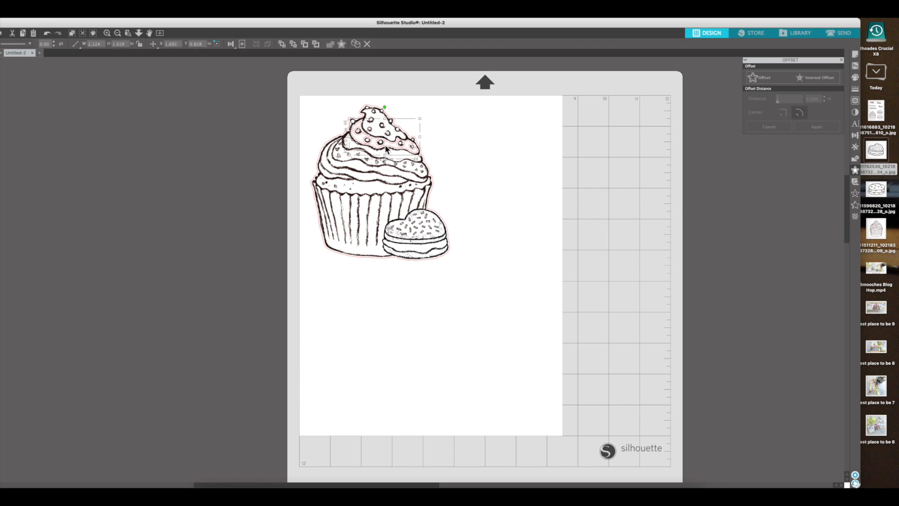
key("Delete")
left_click(358, 132)
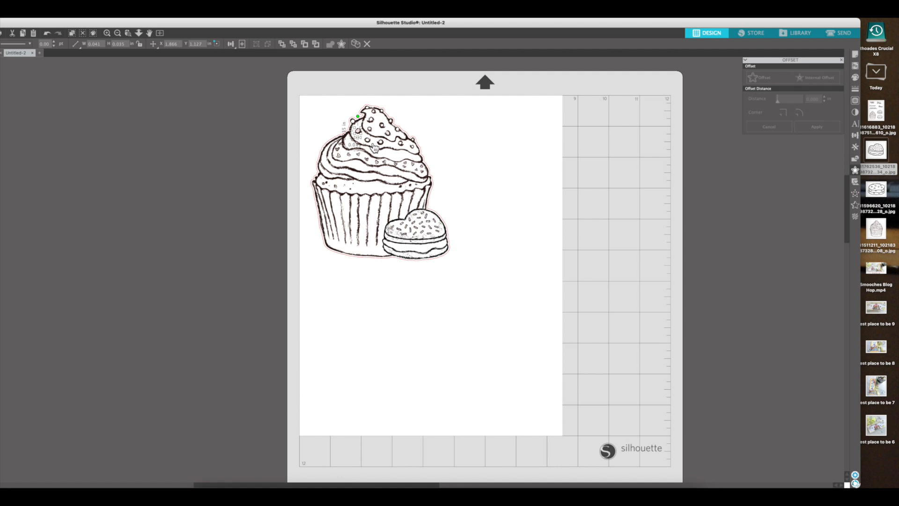
key("Delete")
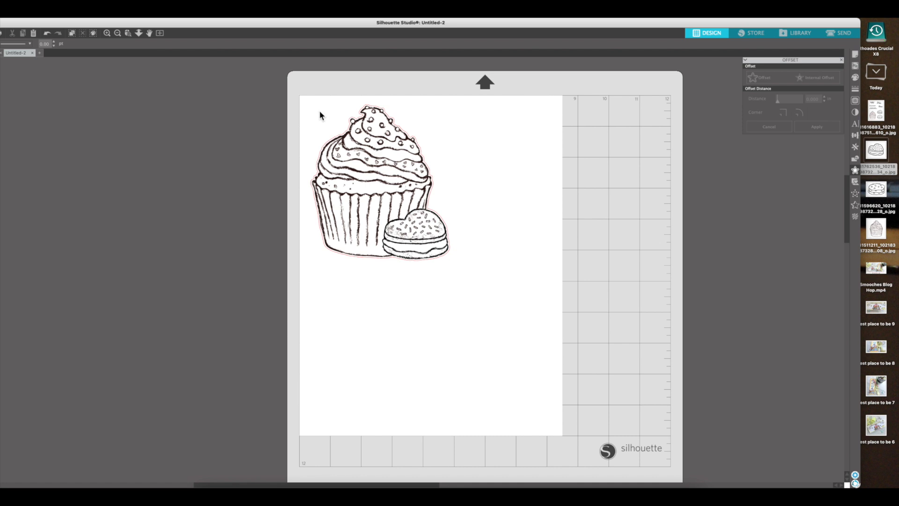
Select the artwork together with its offset outline and group them.
left_click_drag(320, 110, 445, 265)
right_click(433, 252)
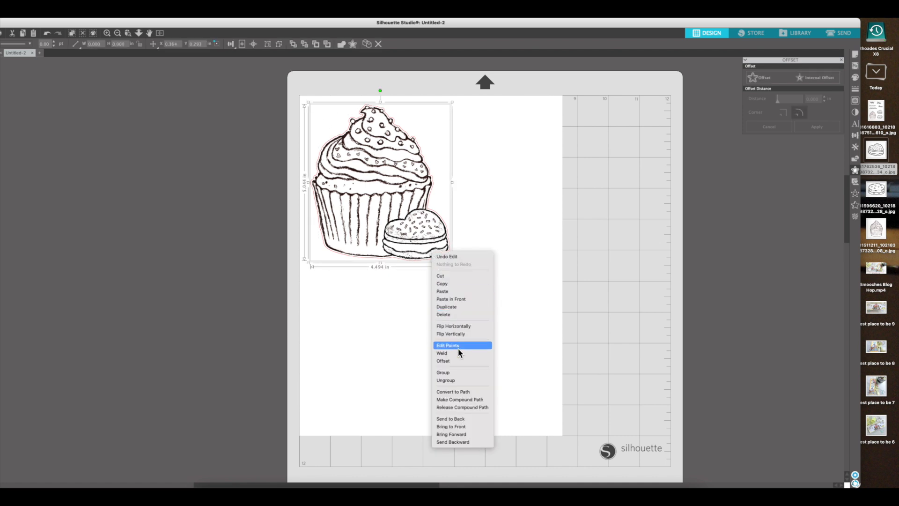
left_click(464, 373)
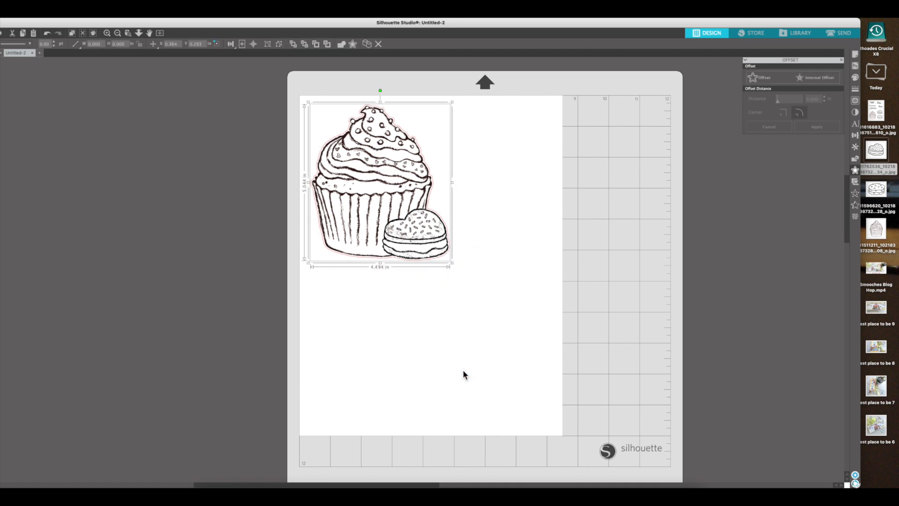
left_click(428, 334)
Shrink the grouped design to about 4.23 in wide and move it slightly inward from the page's upper-left corner.
left_click(382, 181)
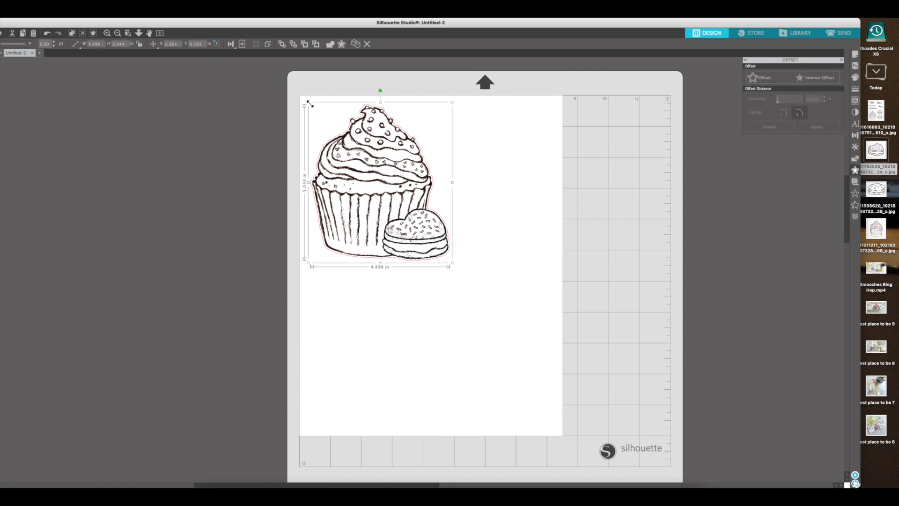
left_click_drag(309, 101, 314, 117)
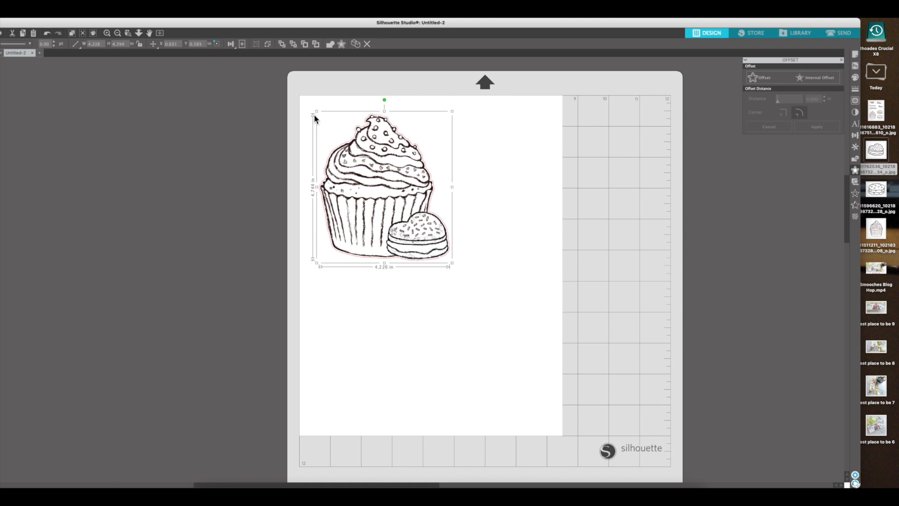
left_click(395, 274)
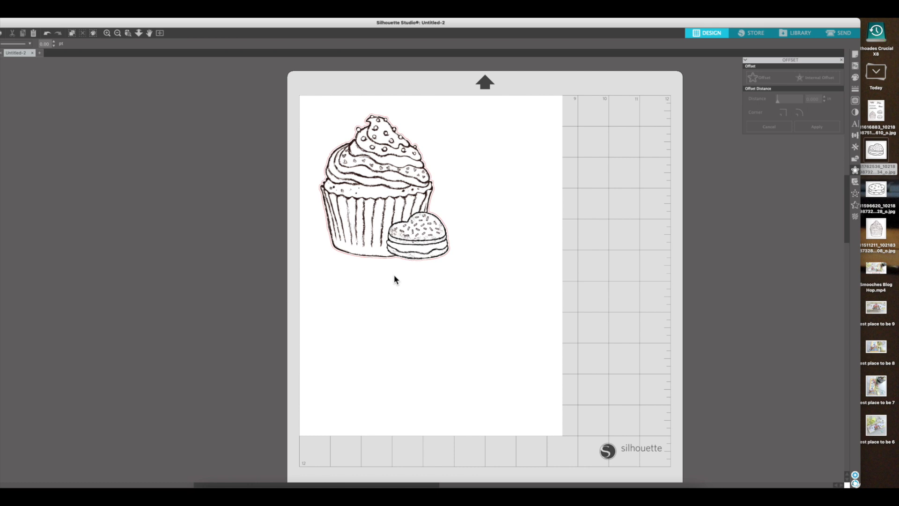
mouse_move(410, 258)
left_mouse_down()
mouse_move(398, 258)
mouse_move(420, 263)
left_mouse_up()
left_click(423, 271)
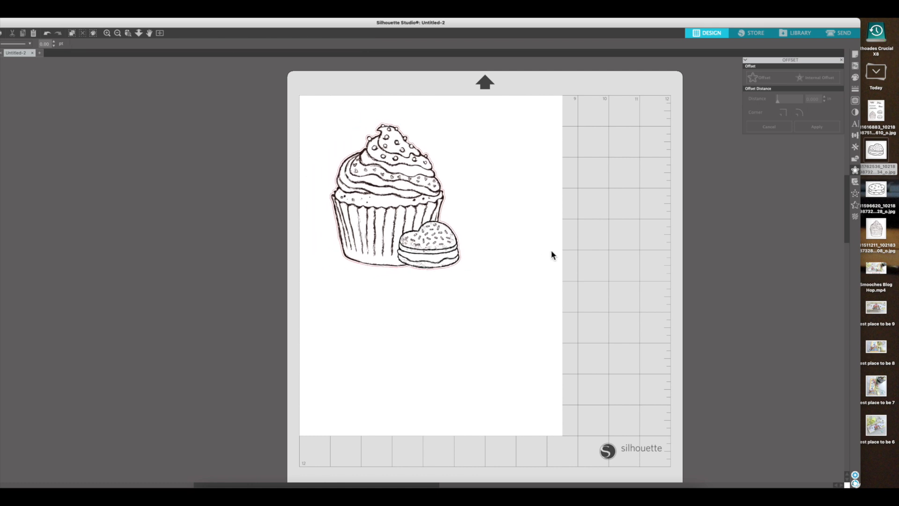
Turn on registration marks for the page in the page setup.
left_click(855, 56)
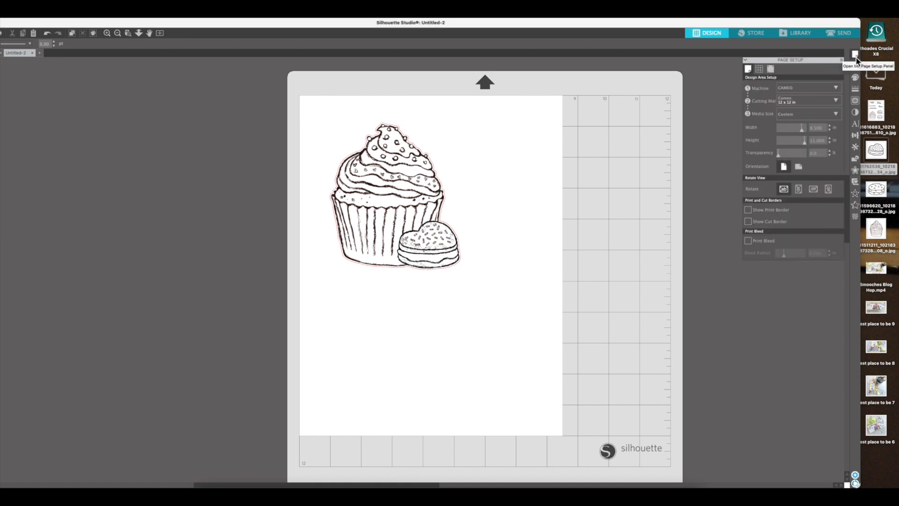
left_click(771, 69)
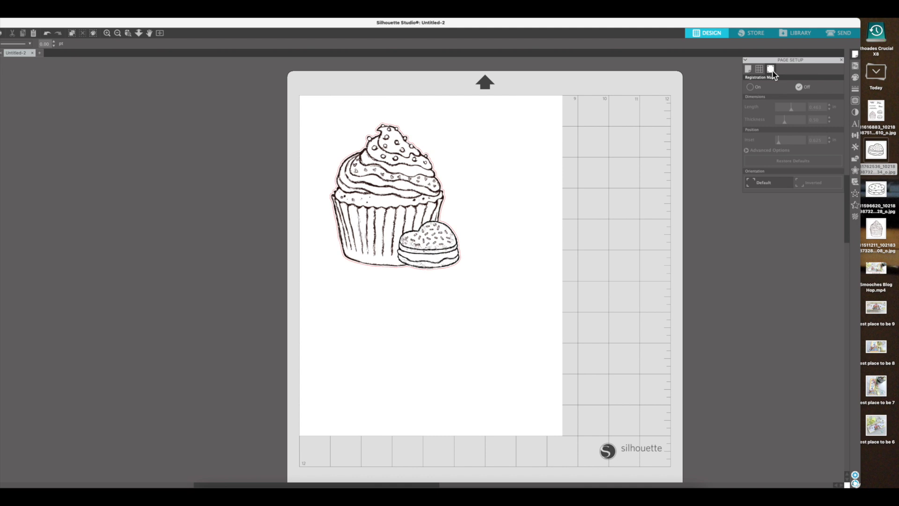
left_click(751, 87)
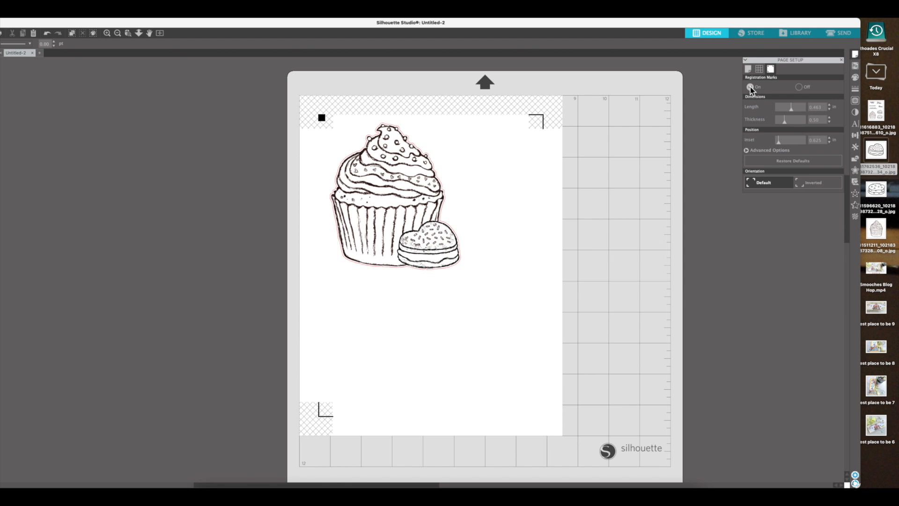
Show the print and cut borders and shift the cupcake design slightly toward the cut area's upper-left corner.
left_click(748, 70)
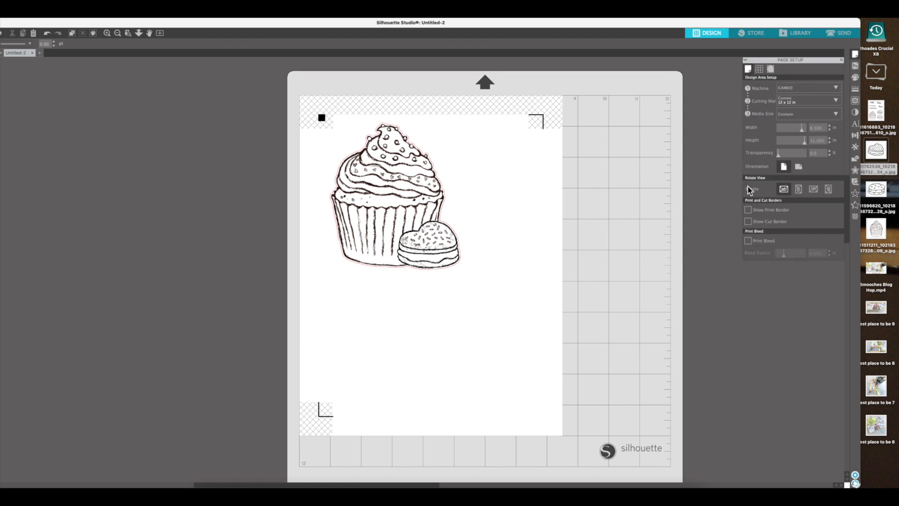
left_click(748, 210)
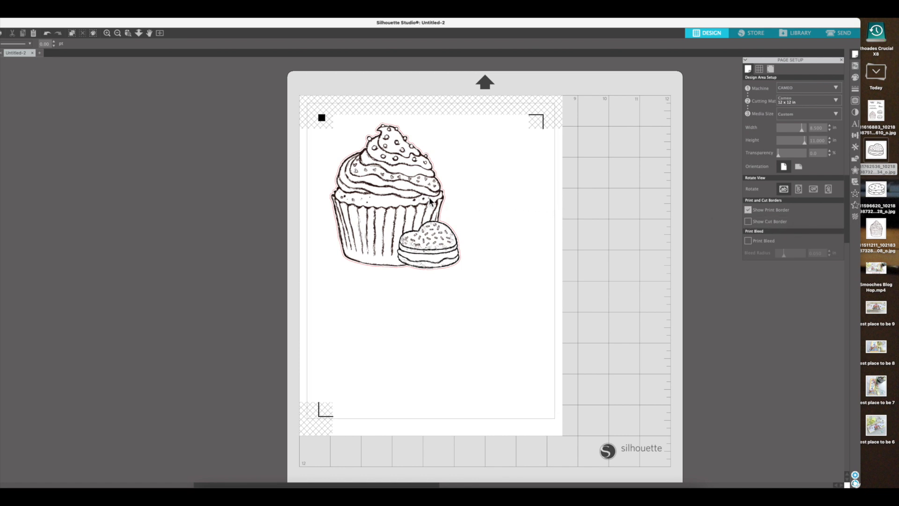
left_click(748, 222)
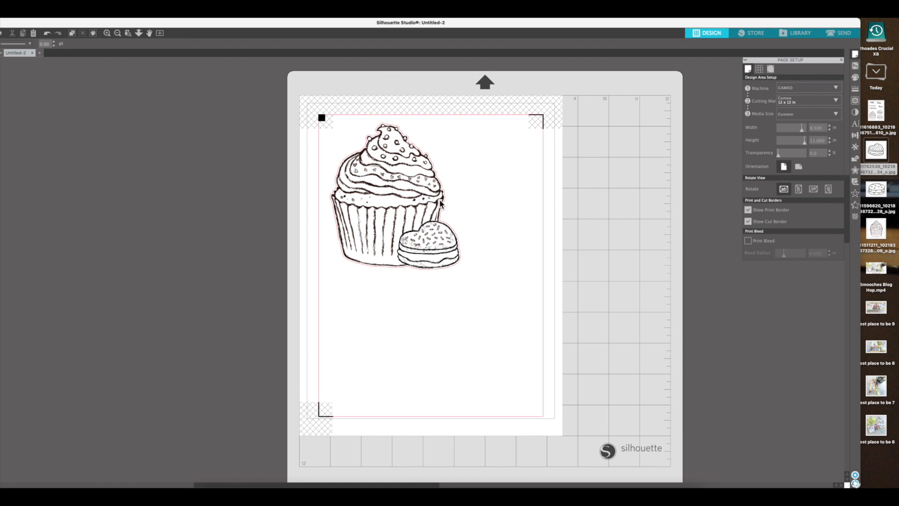
left_click_drag(442, 202, 433, 196)
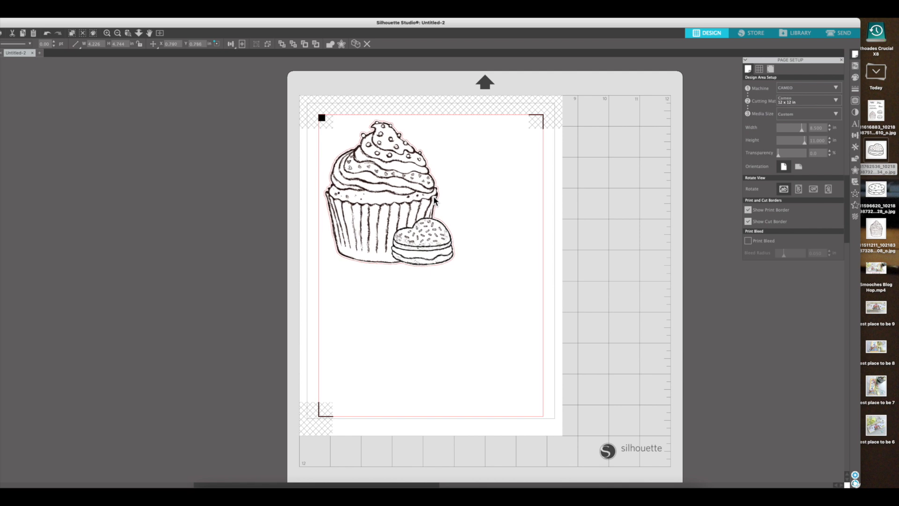
left_click(604, 212)
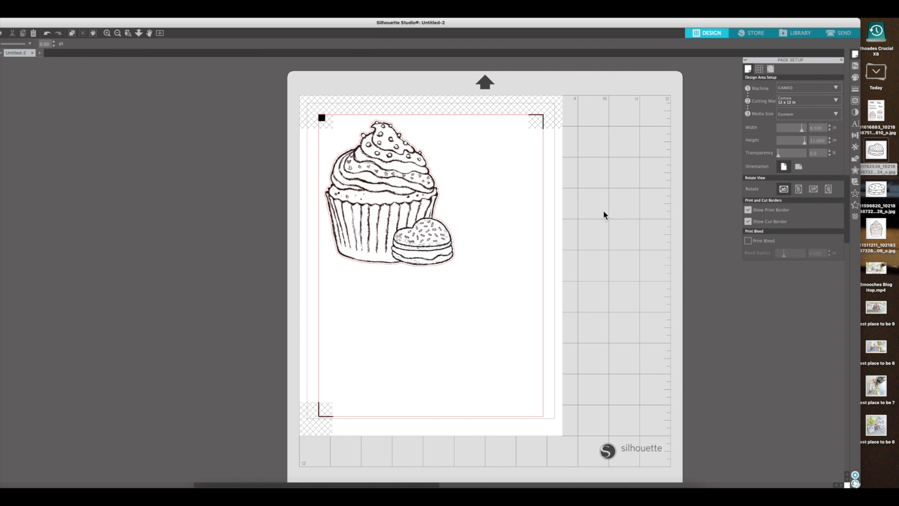
Duplicate the grouped cupcake design and place the copy in the lower-right corner of the cut area.
right_click(431, 199)
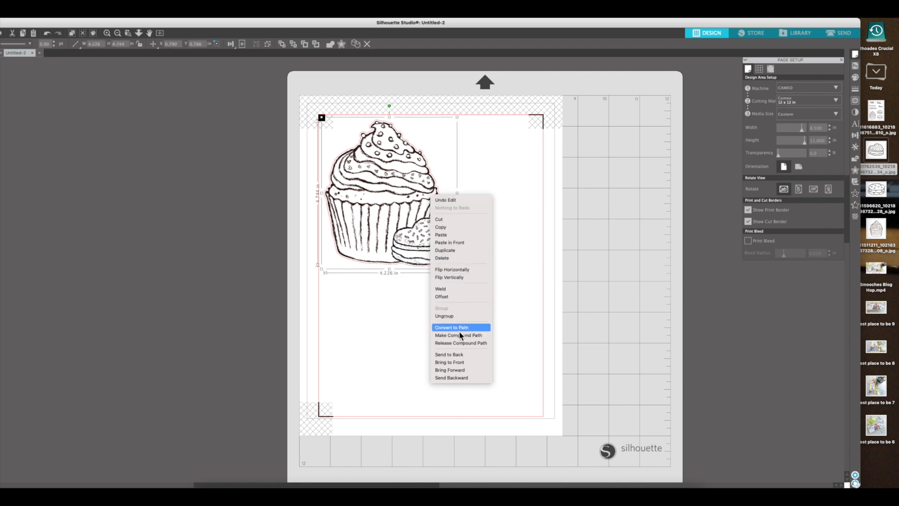
left_click(459, 252)
left_click_drag(440, 253, 525, 394)
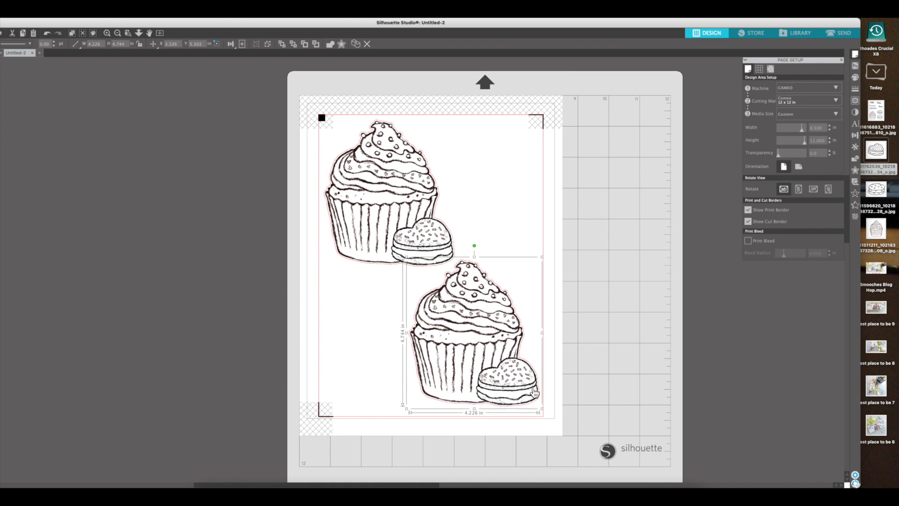
left_click(652, 319)
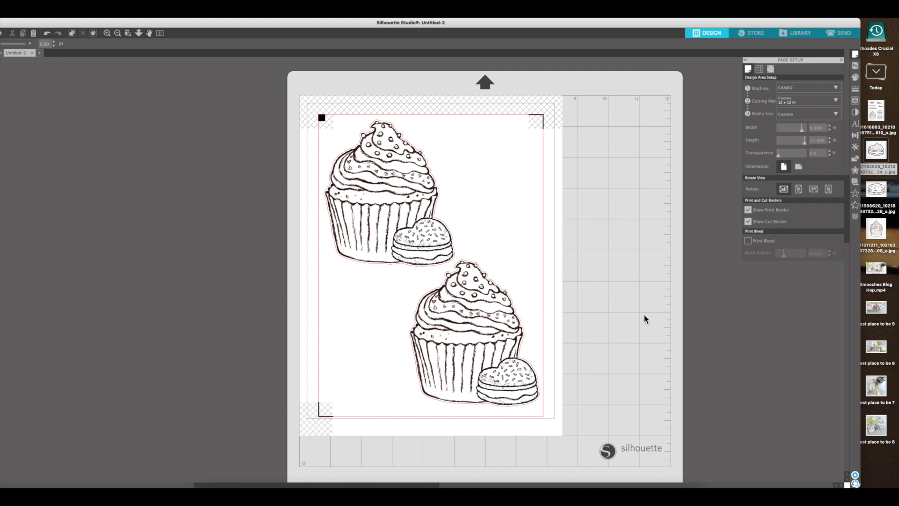
Open the print dialog for the page with both cupcake designs.
left_click(73, 19)
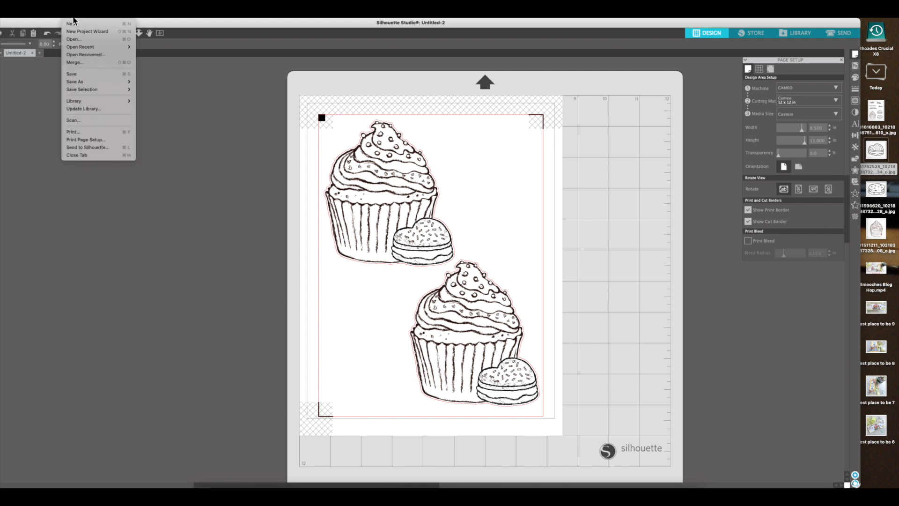
left_click(90, 134)
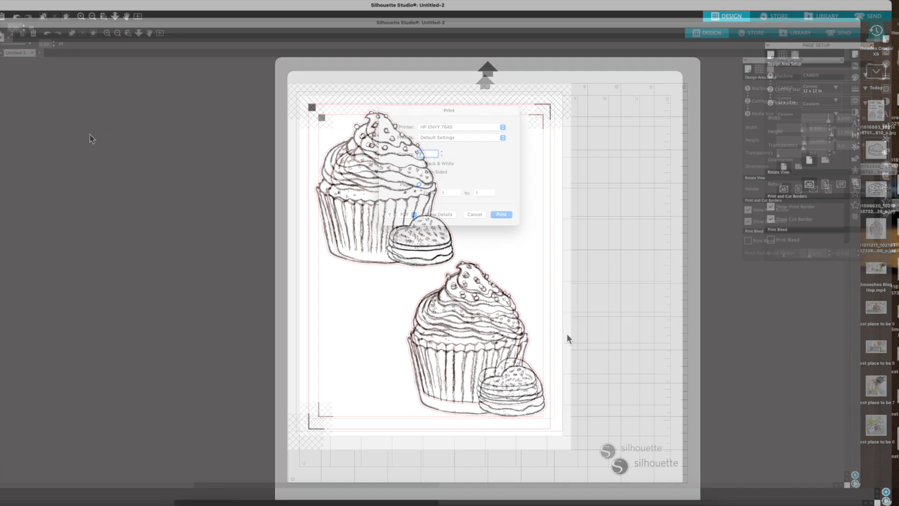
Switch to the cutting setup and set the Ratchet Blade depth to 8 and the force to 22 for Cardstock, Plain.
left_click(867, 17)
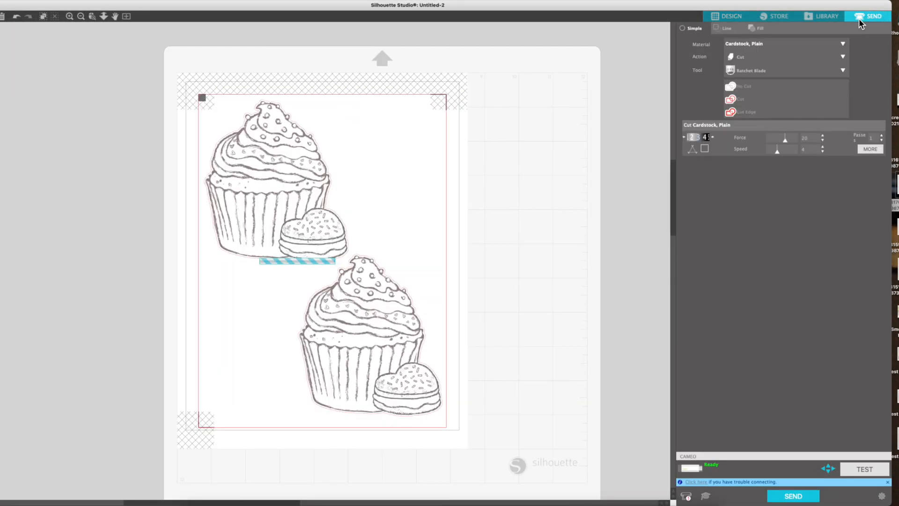
left_click(714, 139)
left_click(714, 139)
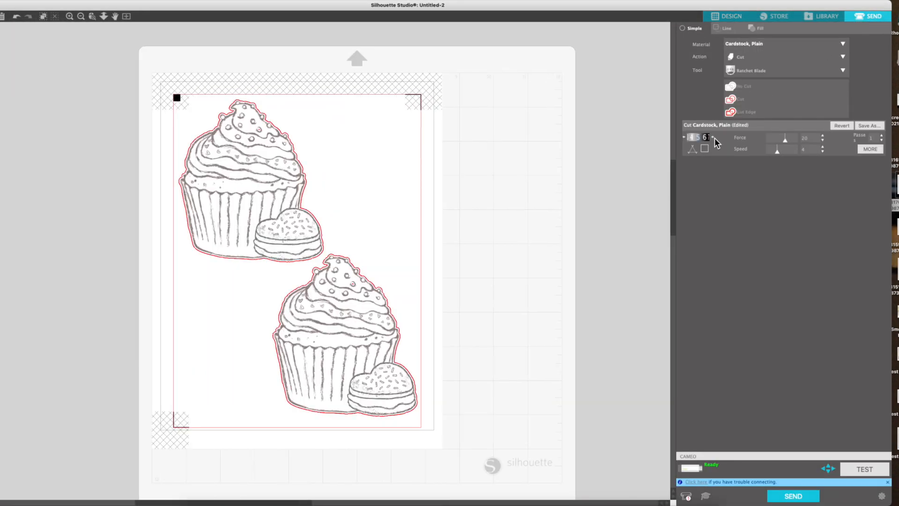
left_click(714, 138)
left_click(713, 138)
left_click(823, 136)
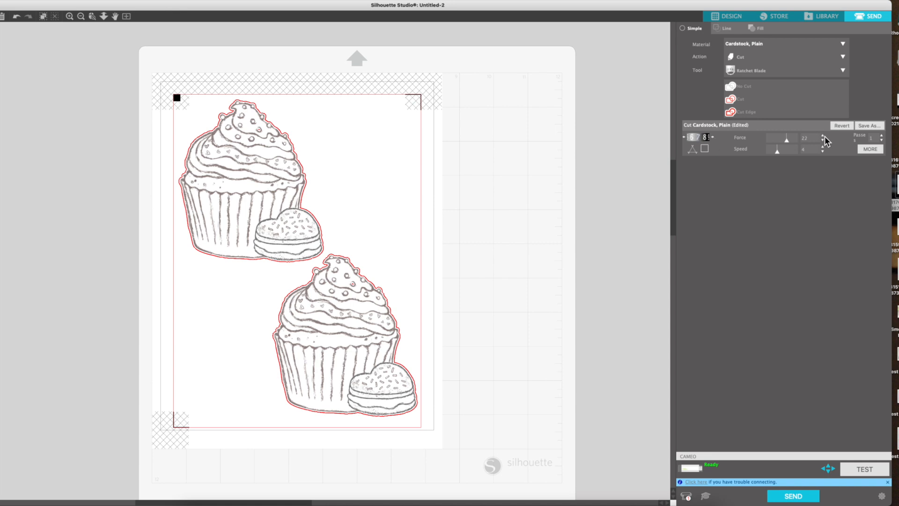